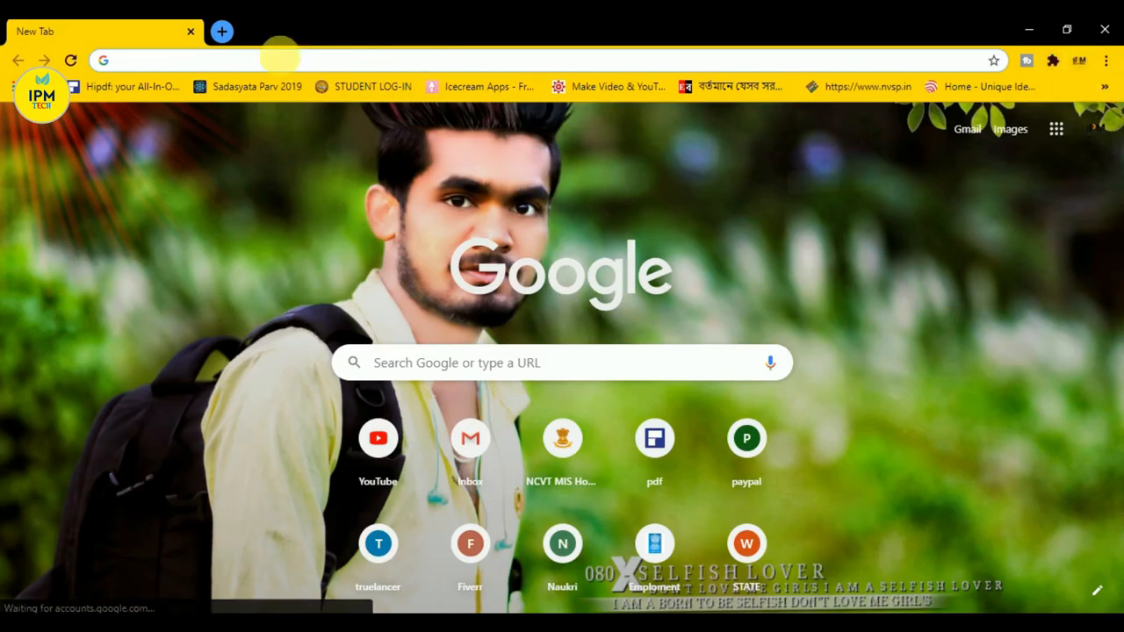
Step: Go to youtube.com and open the signed-in account's own channel page for customisation
text(YOUTUBE.com)
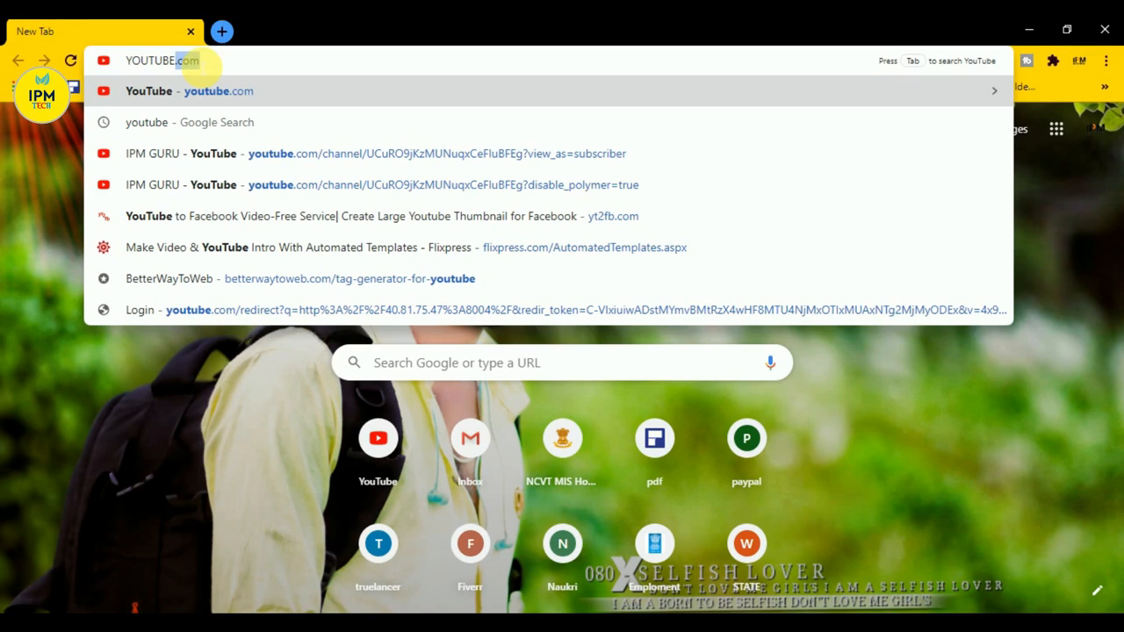
key(Return)
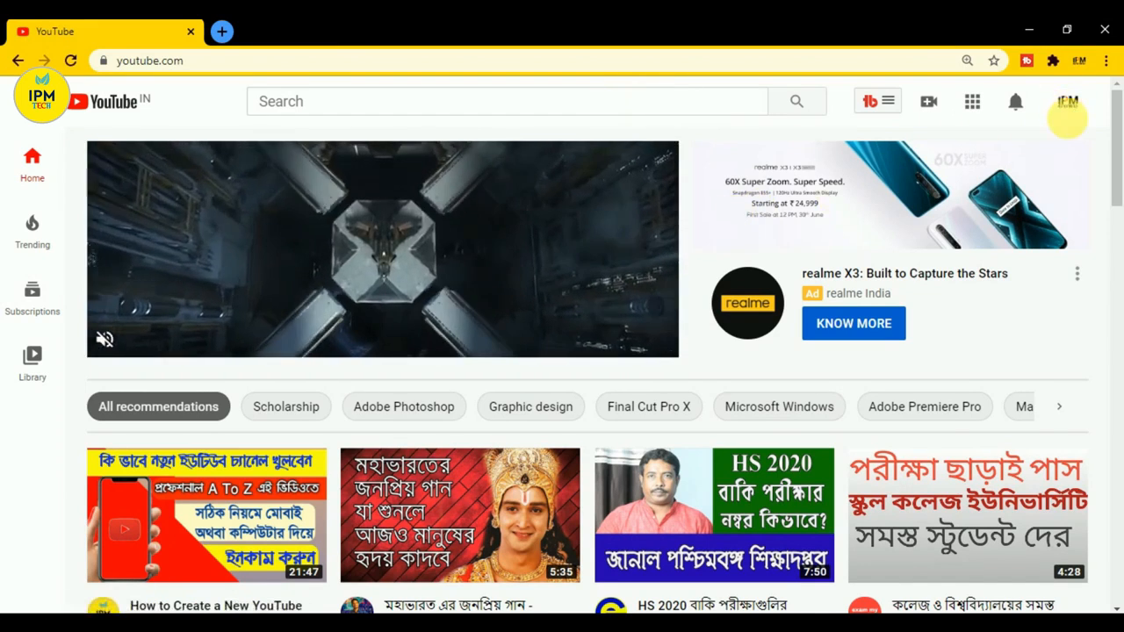
click(1068, 104)
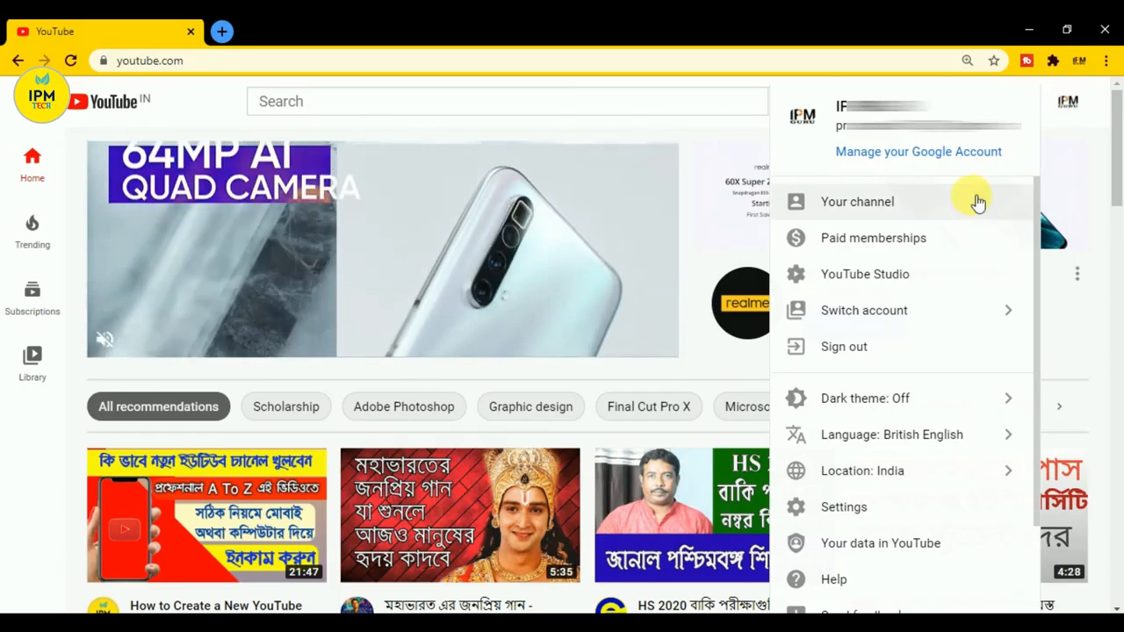
click(875, 209)
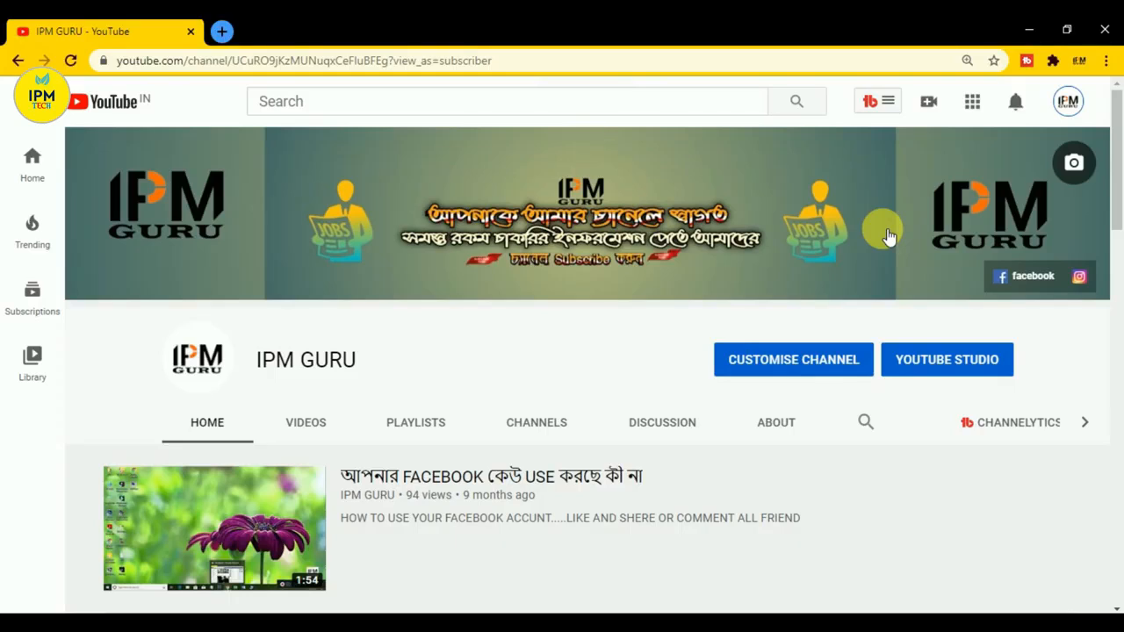
scroll(844, 337, down, 1)
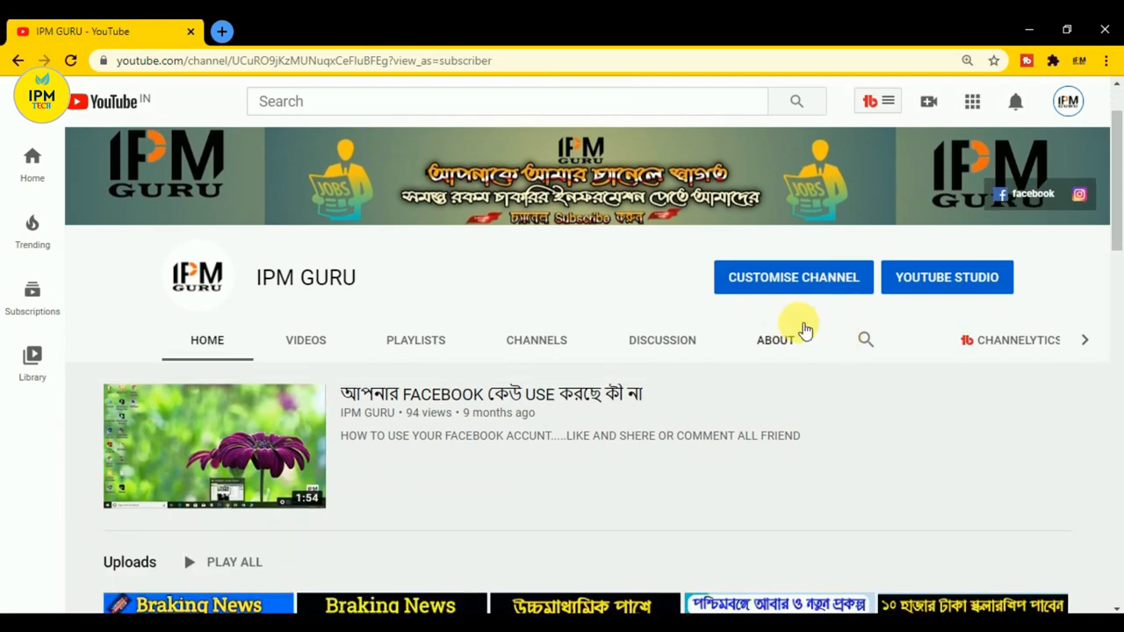
click(791, 279)
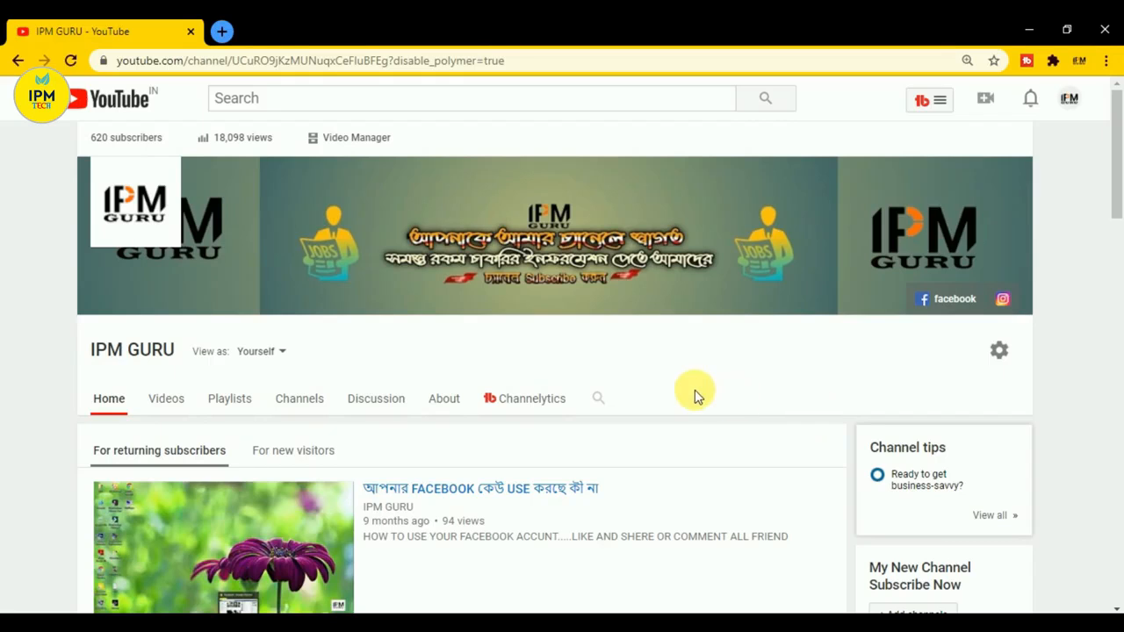
Step: Add a new section at the end of the channel's home page, below the Sample playlist section
scroll(620, 293, down, 6)
scroll(616, 295, down, 10)
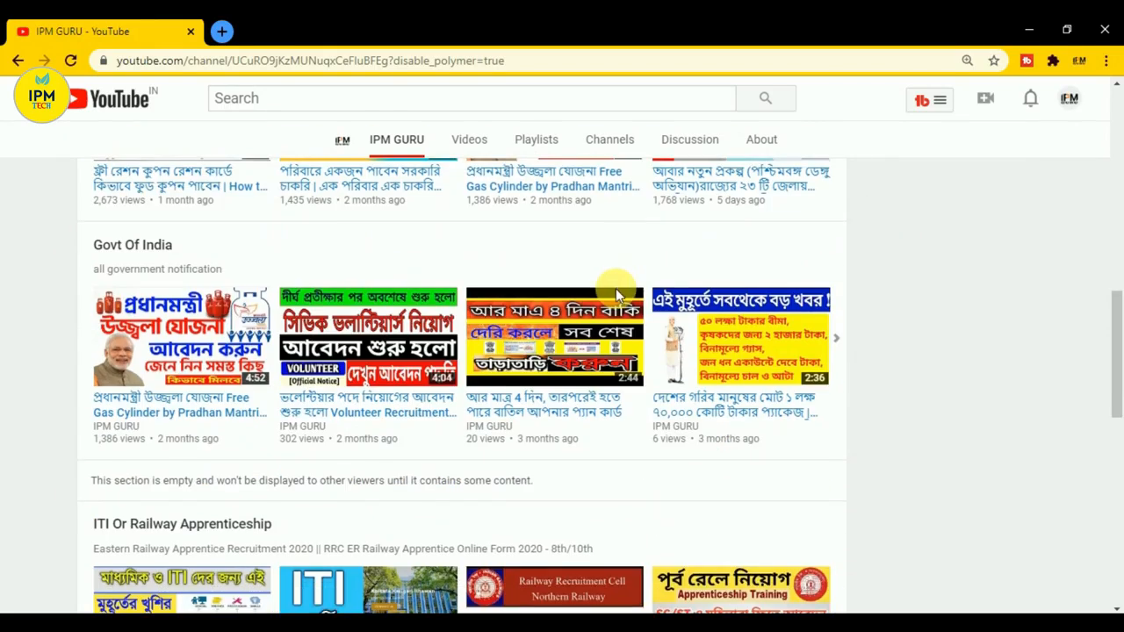
scroll(617, 292, down, 1)
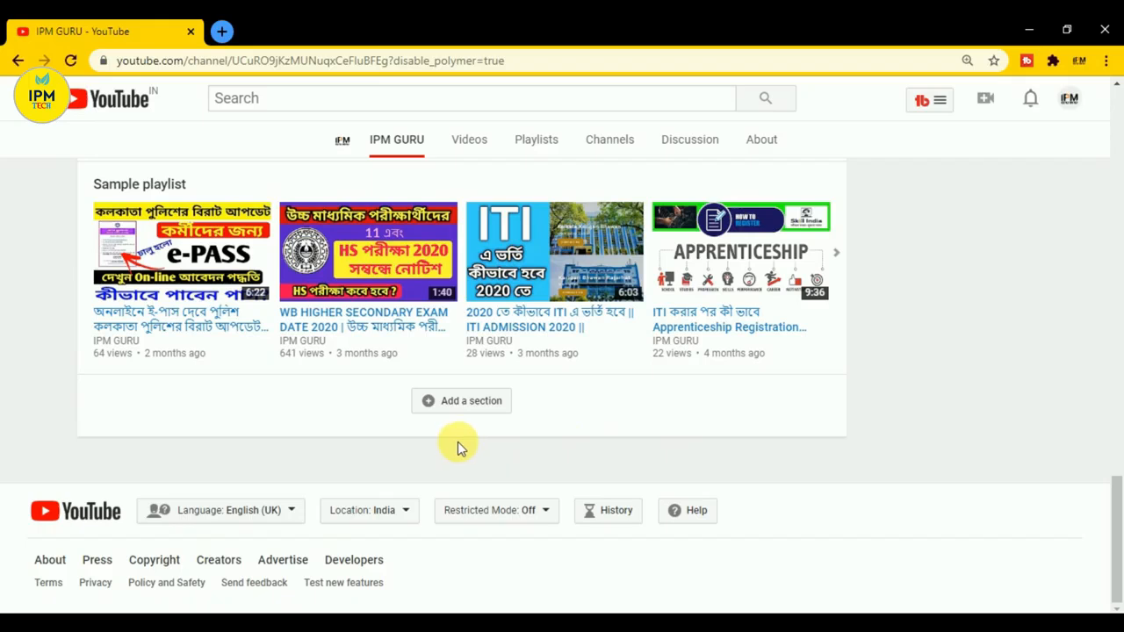
click(476, 401)
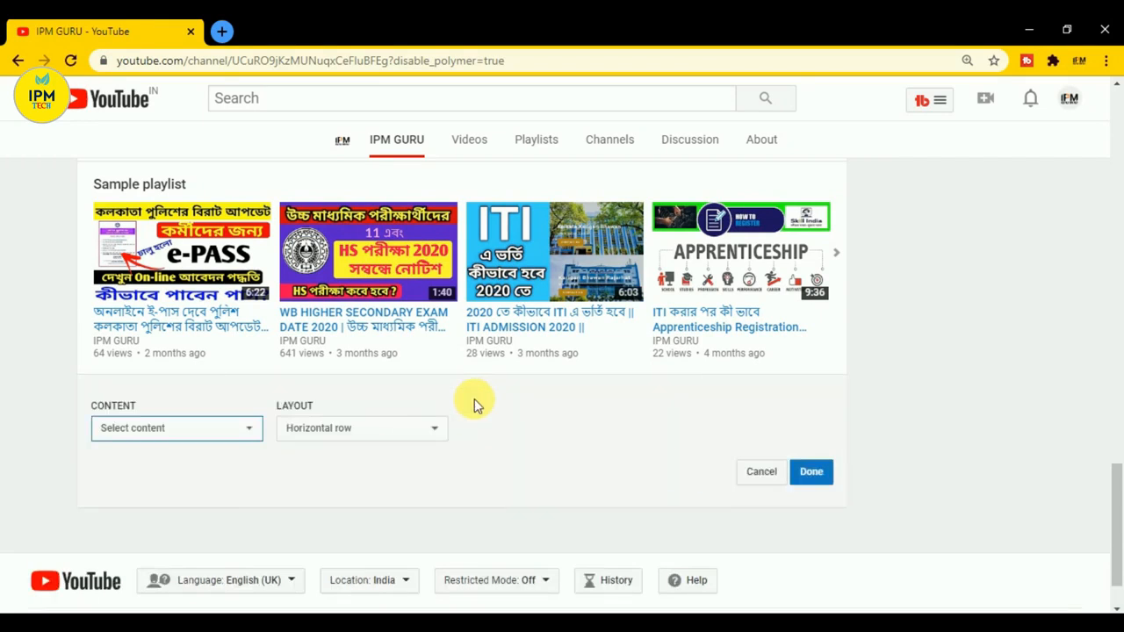
scroll(475, 404, down, 1)
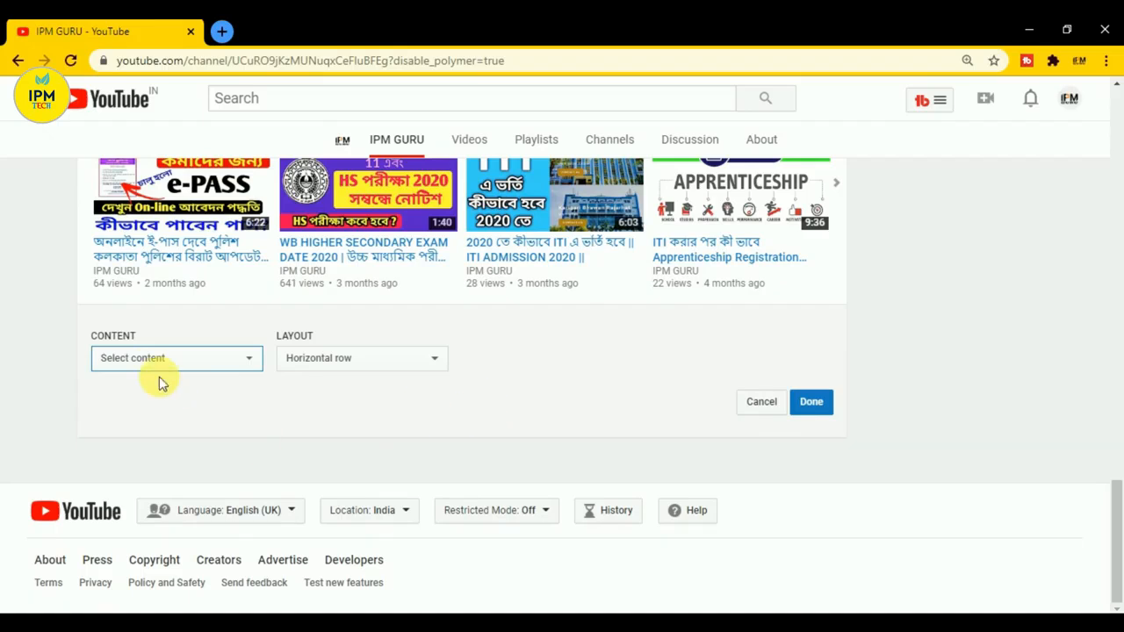
click(387, 362)
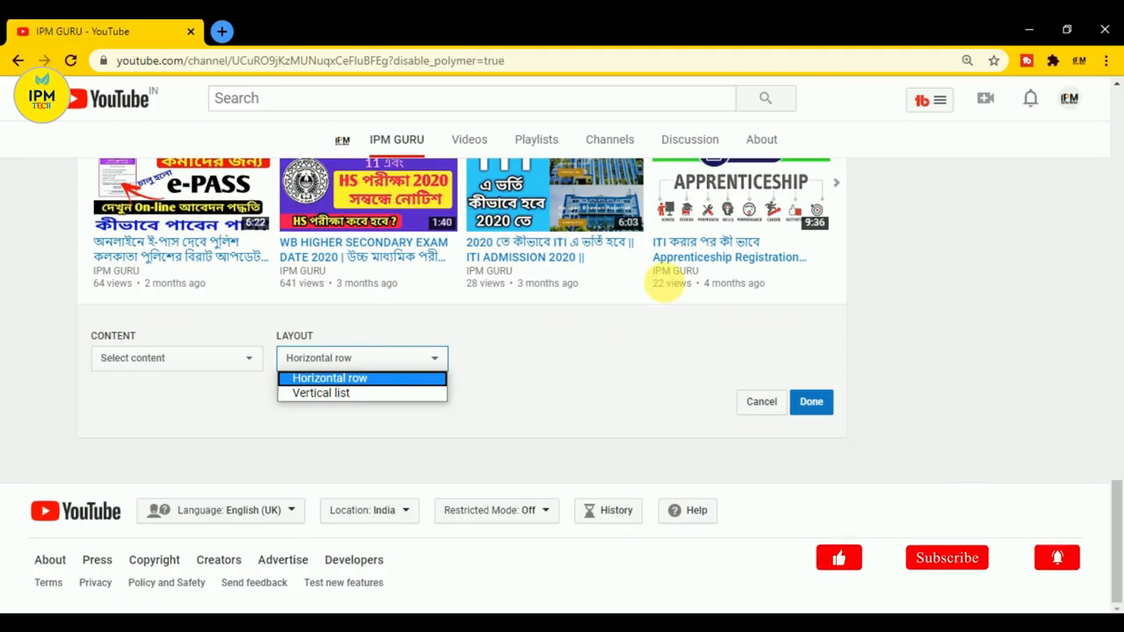
scroll(457, 241, up, 3)
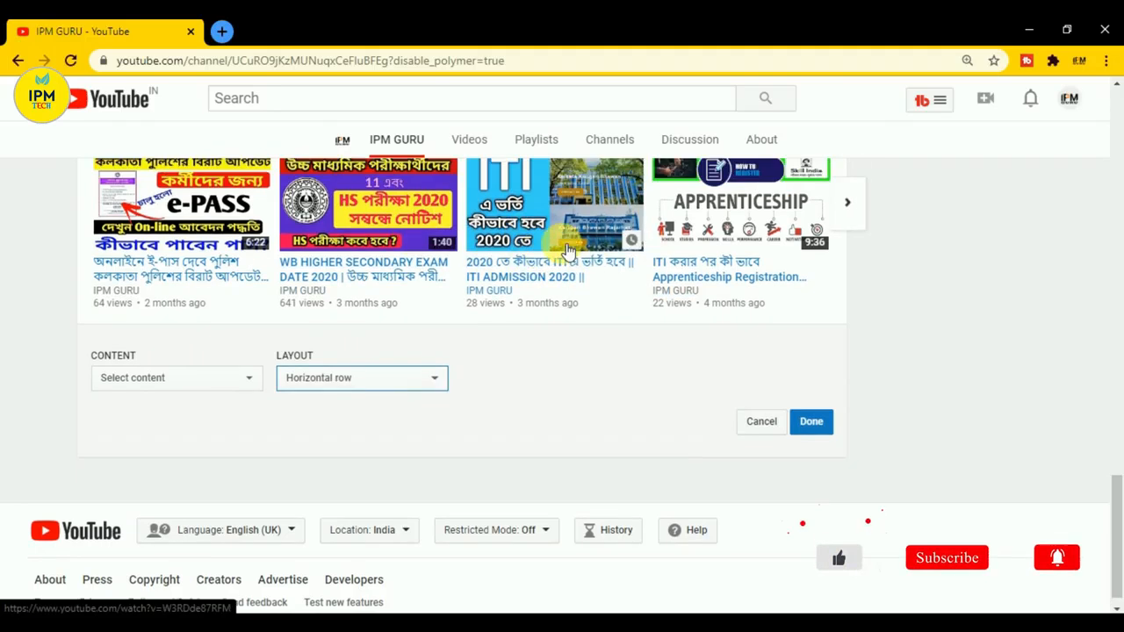
scroll(474, 263, down, 2)
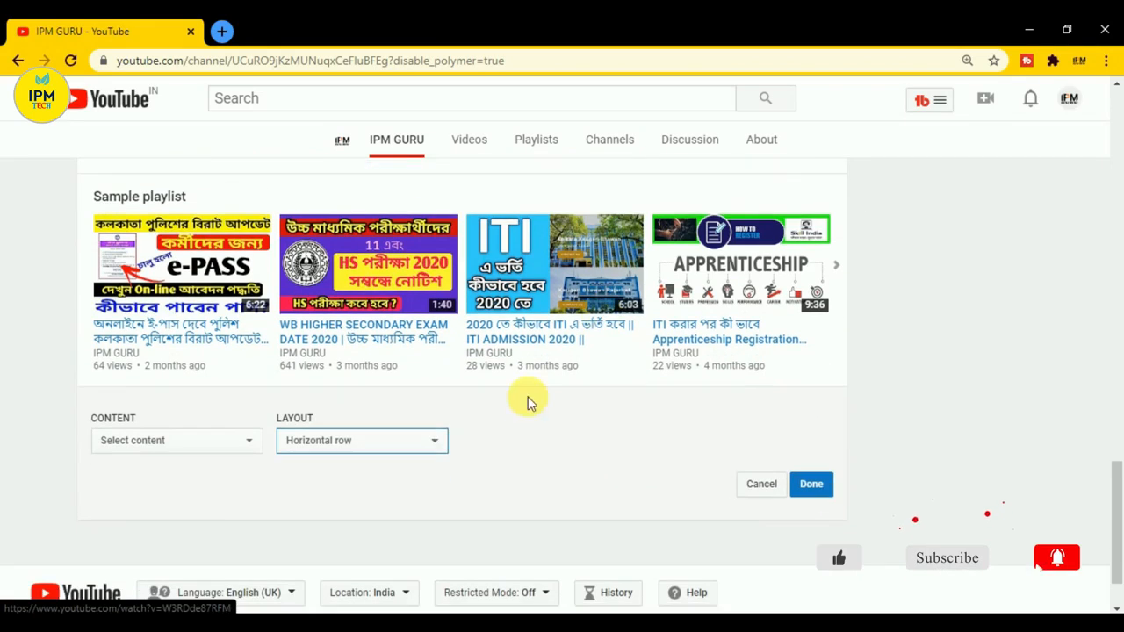
click(432, 446)
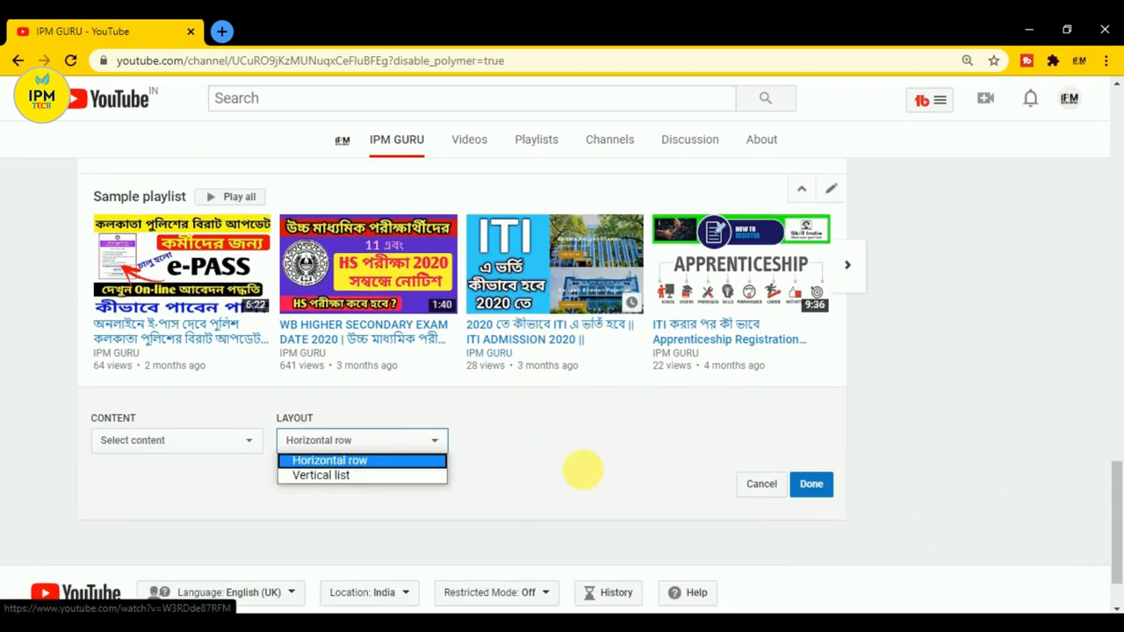
click(559, 451)
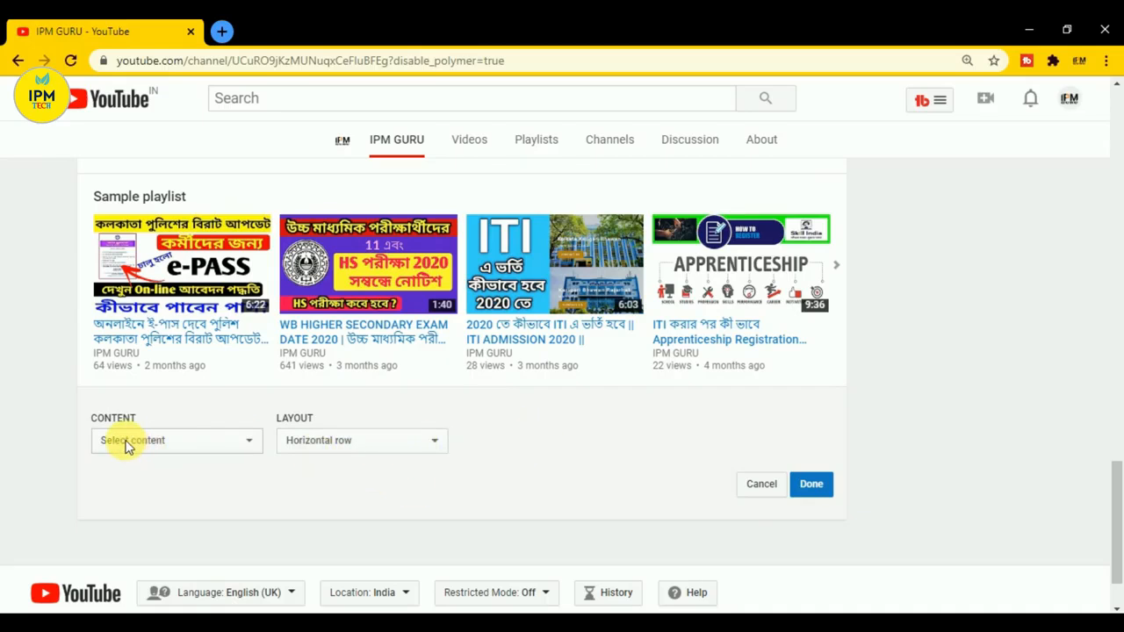
Step: Set the new section's content to Custom grouping and open its channel selection
click(248, 446)
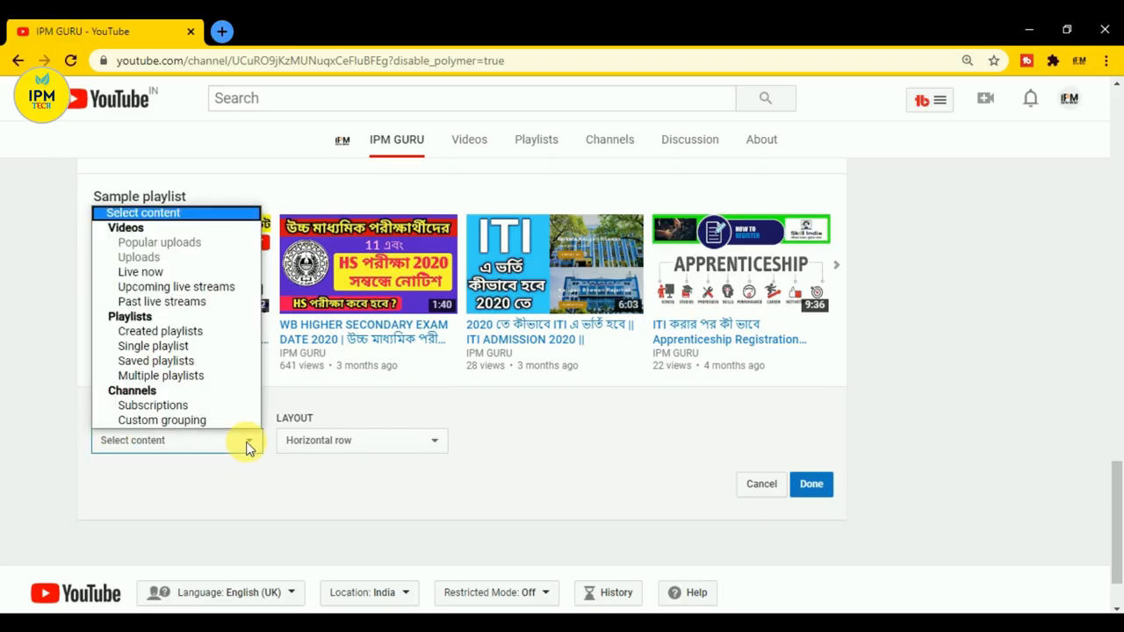
click(200, 421)
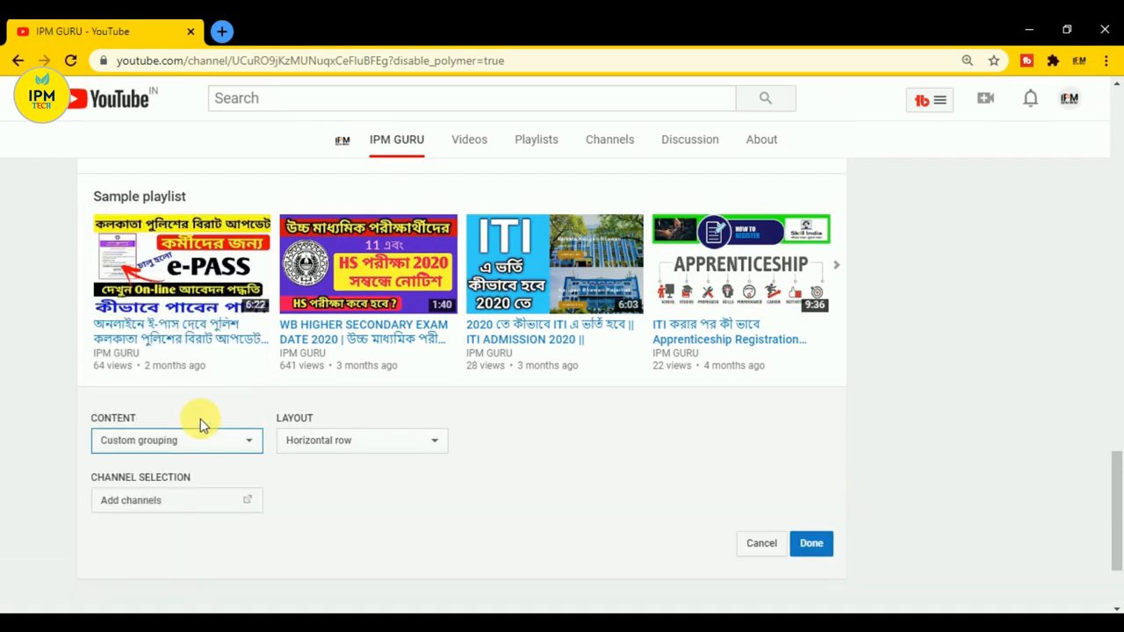
scroll(501, 422, down, 1)
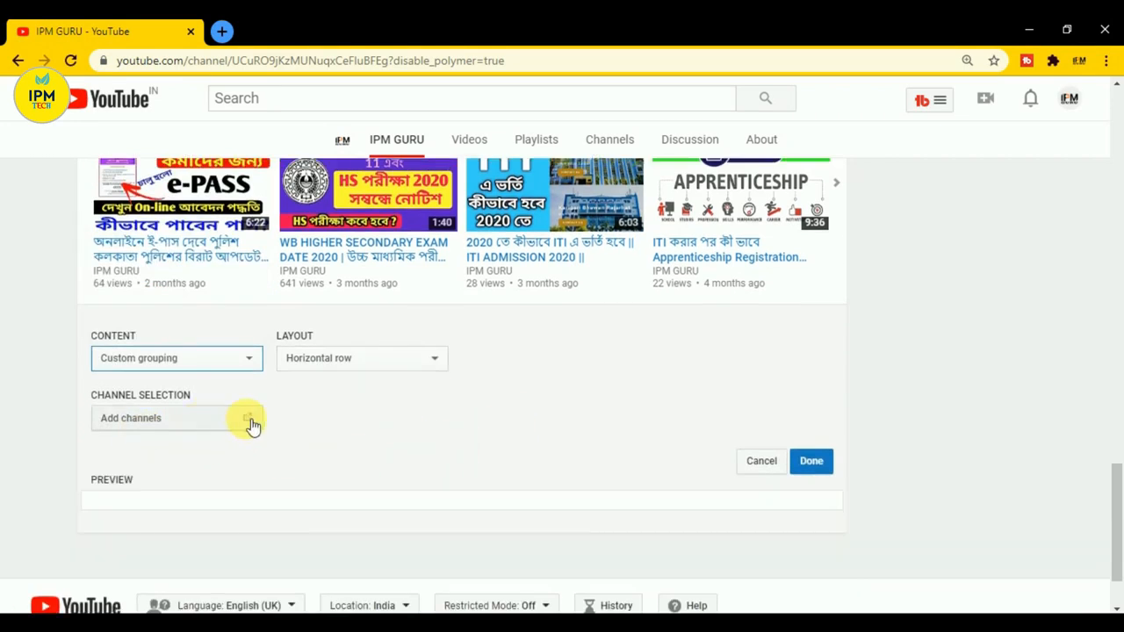
click(250, 426)
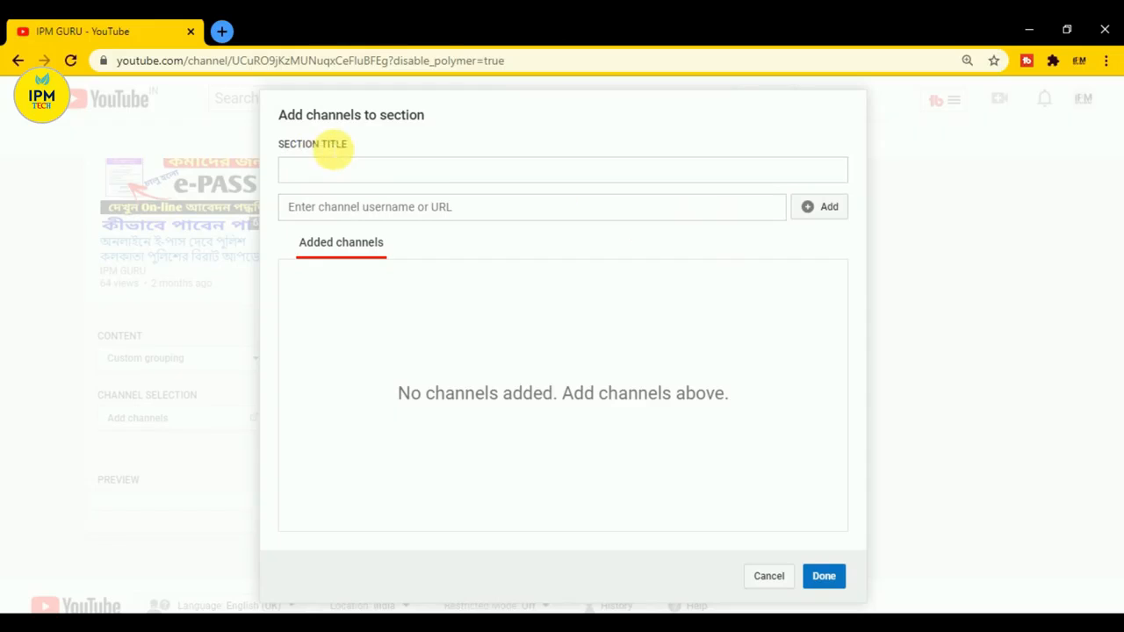
Step: Title the section "My New Channel Subscribe Now"
click(348, 172)
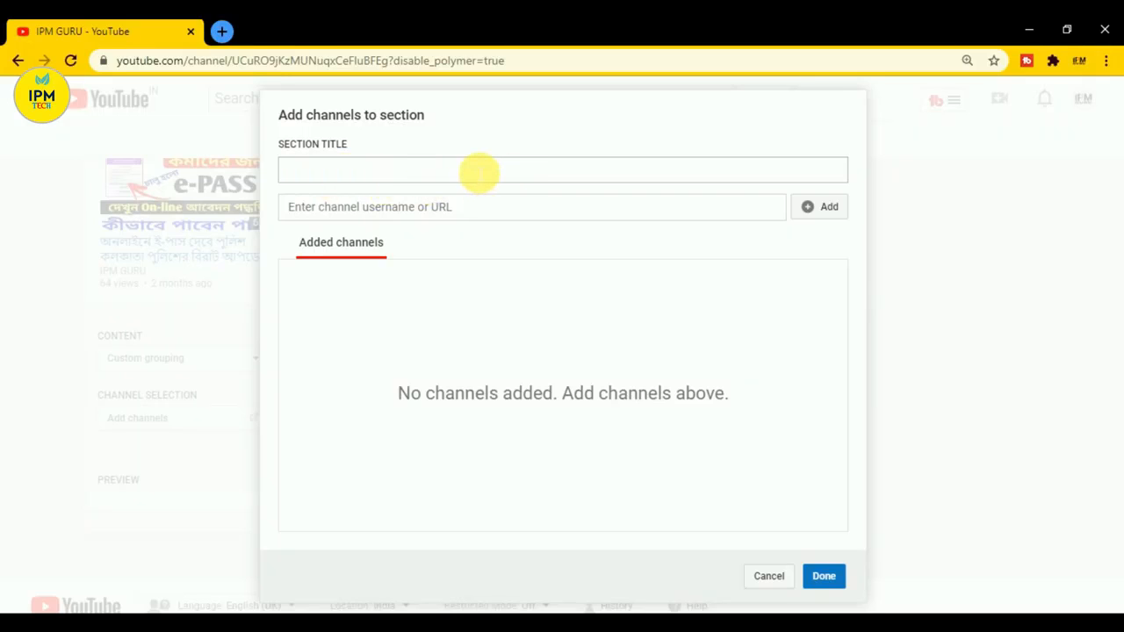
click(360, 177)
text(My New Channel Subscribe Now)
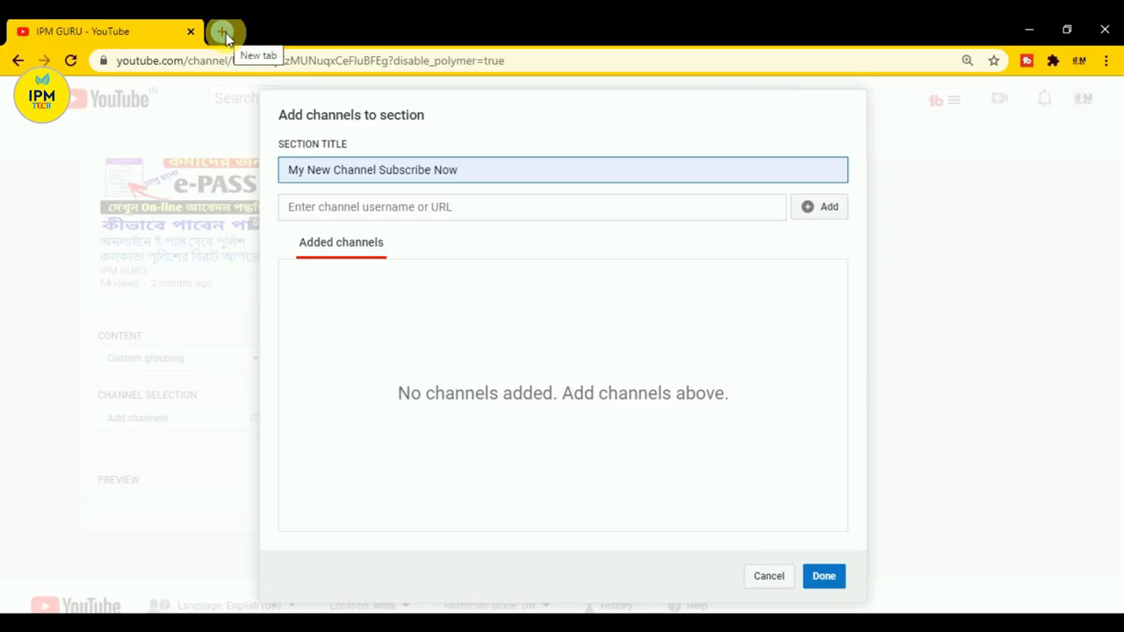
Step: In a new browser tab, search YouTube for "ipm tech" and open the IPM TECH channel with the yellow logo
click(224, 33)
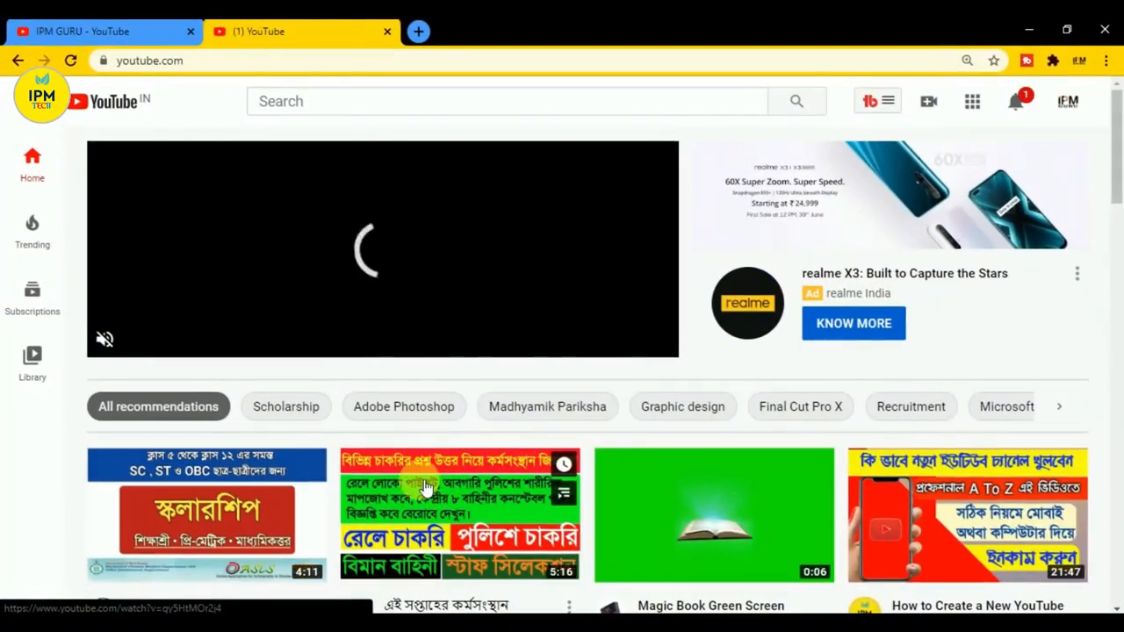
click(341, 100)
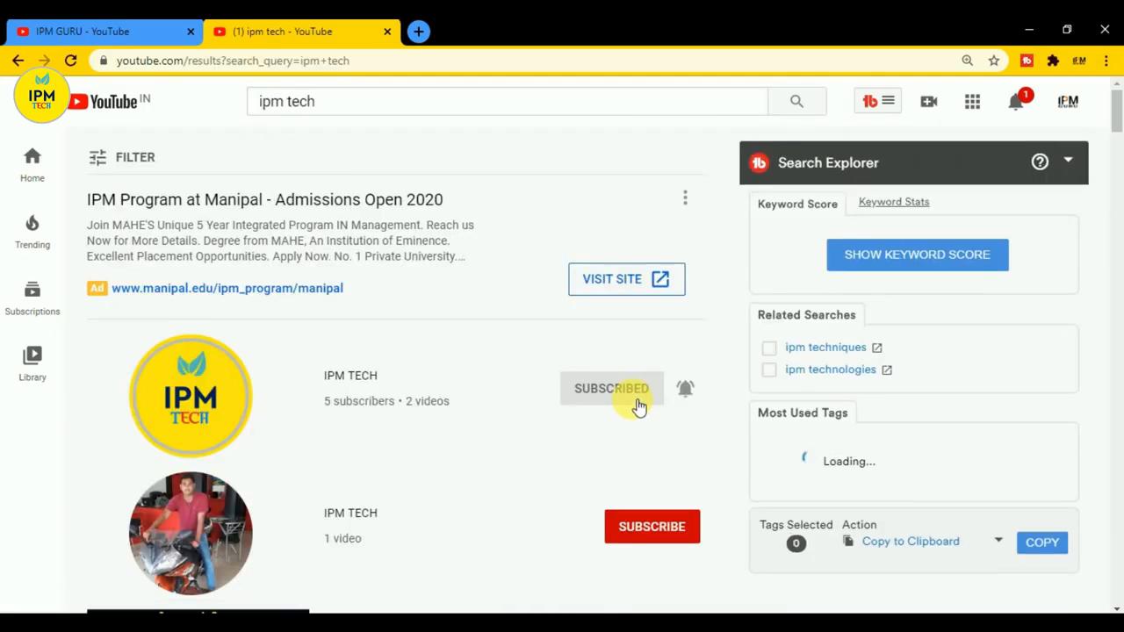
scroll(483, 351, down, 1)
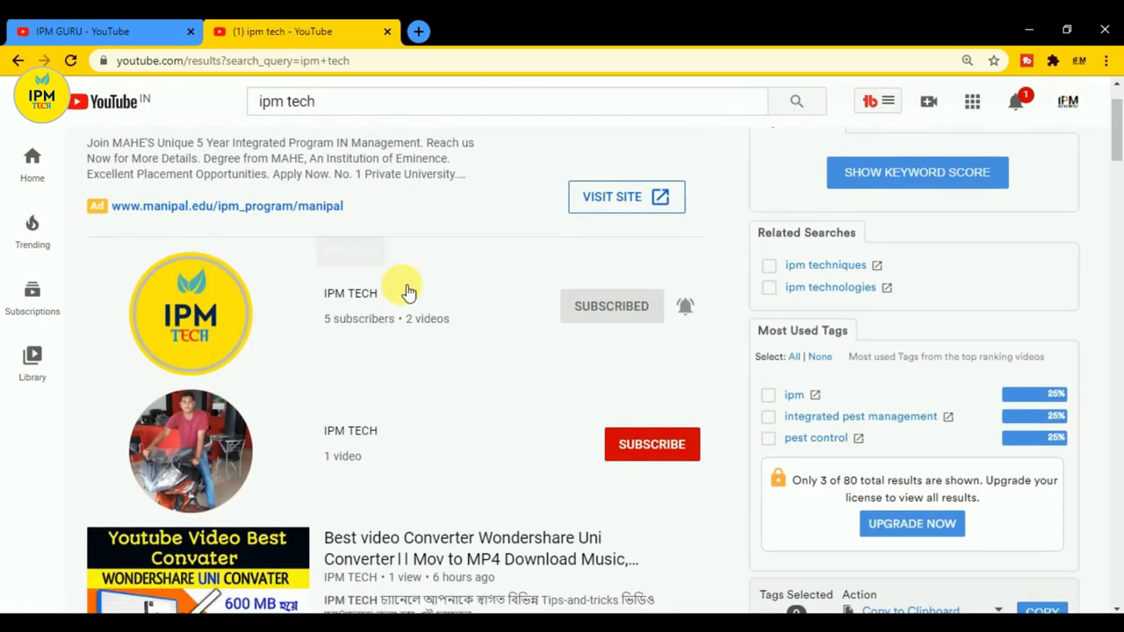
click(163, 318)
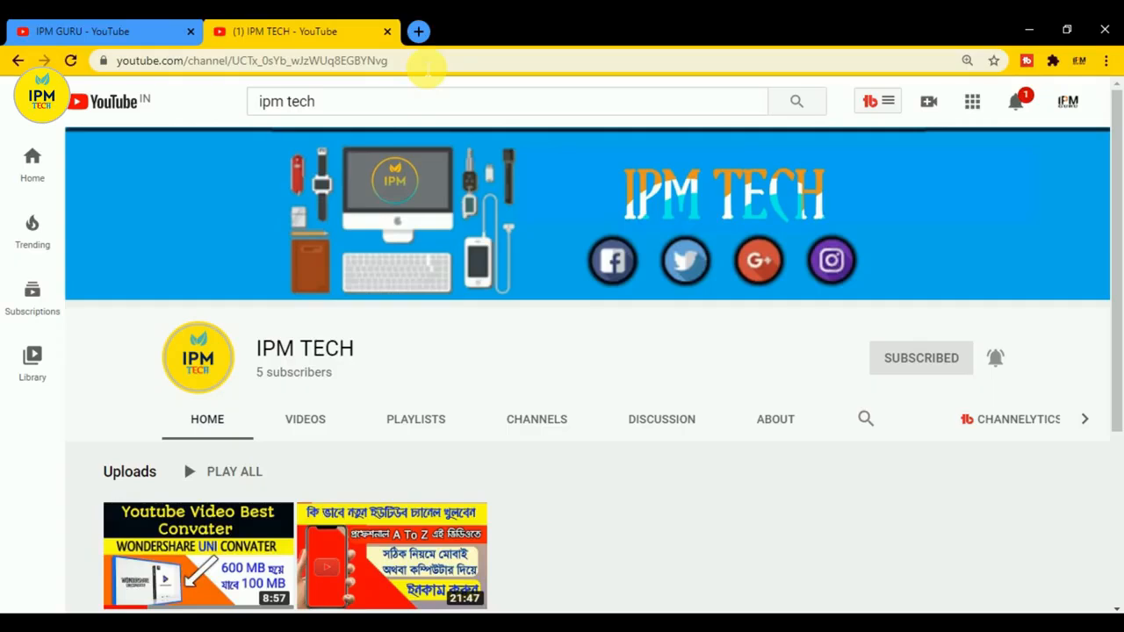
Step: Copy the full web address of the IPM TECH channel page
drag(426, 61, 132, 60)
right_click(136, 58)
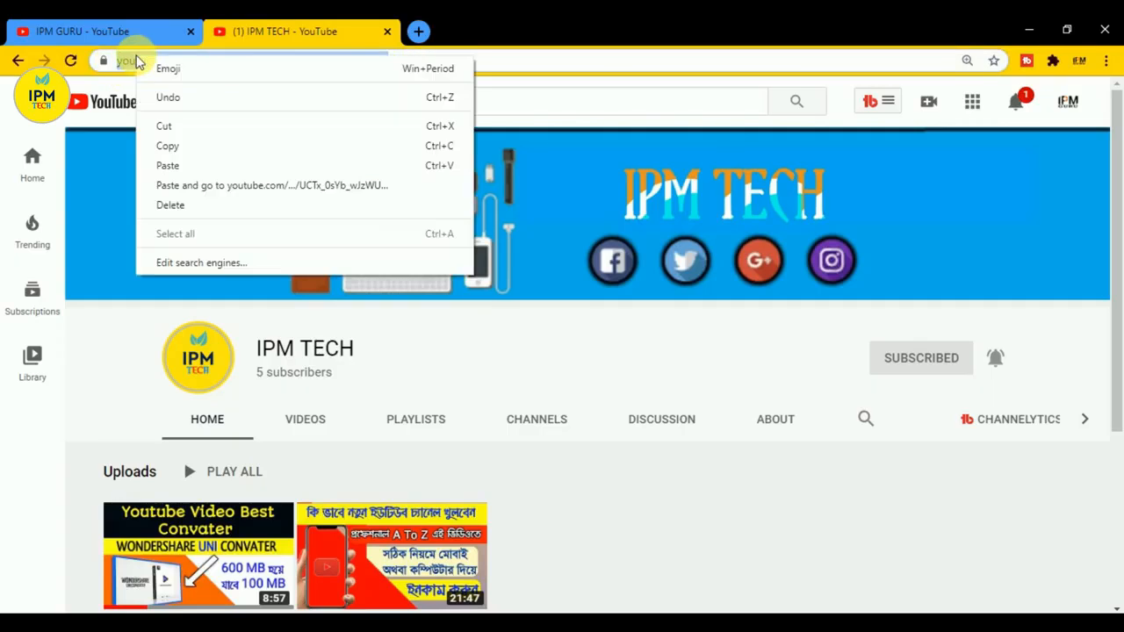
click(185, 148)
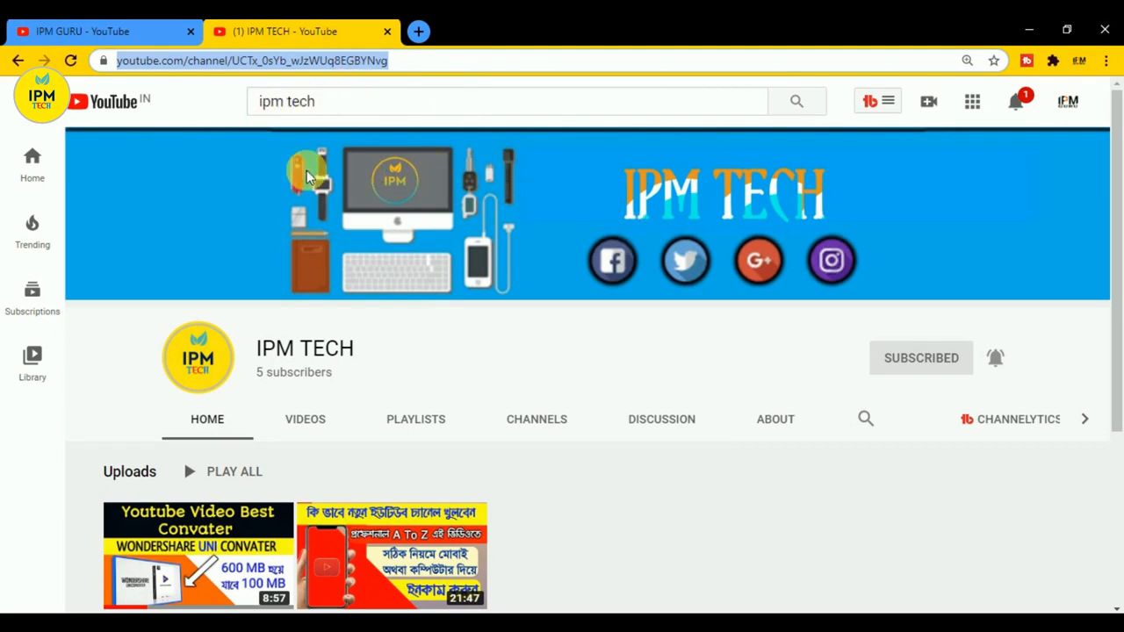
Step: Return to the IPM GURU section setup and add the IPM TECH channel using its copied URL
click(131, 30)
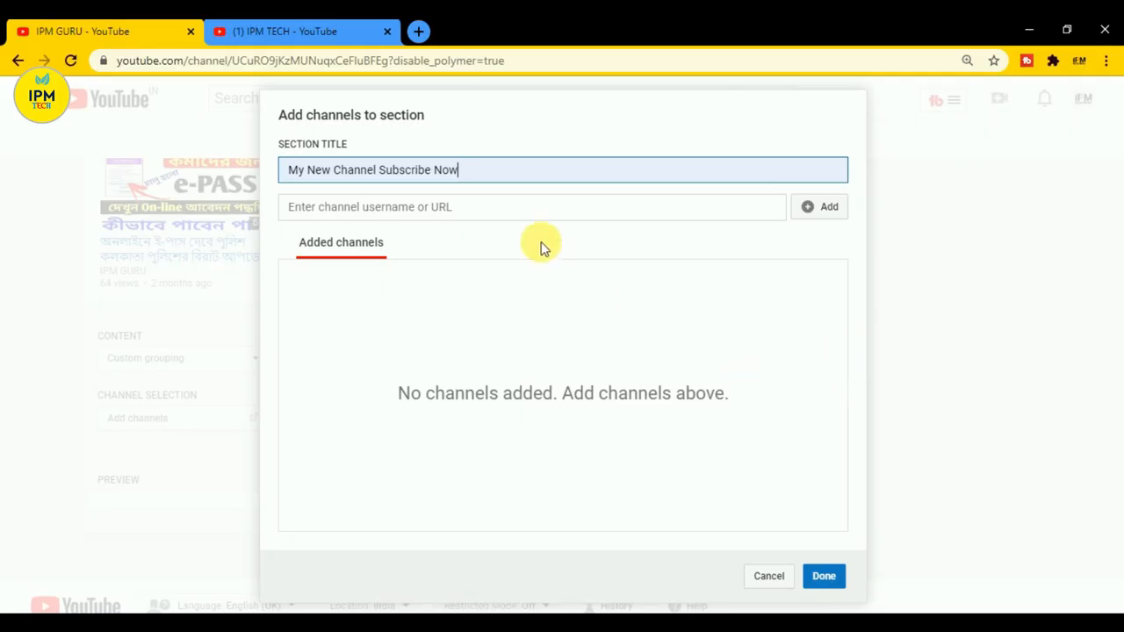
click(492, 218)
right_click(490, 217)
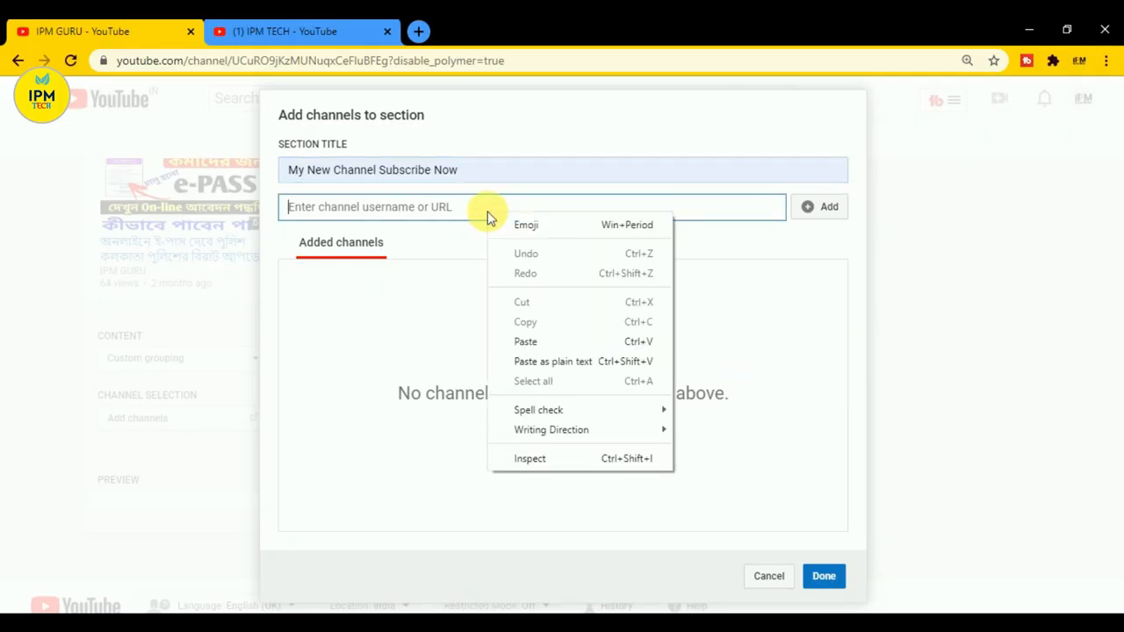
click(547, 342)
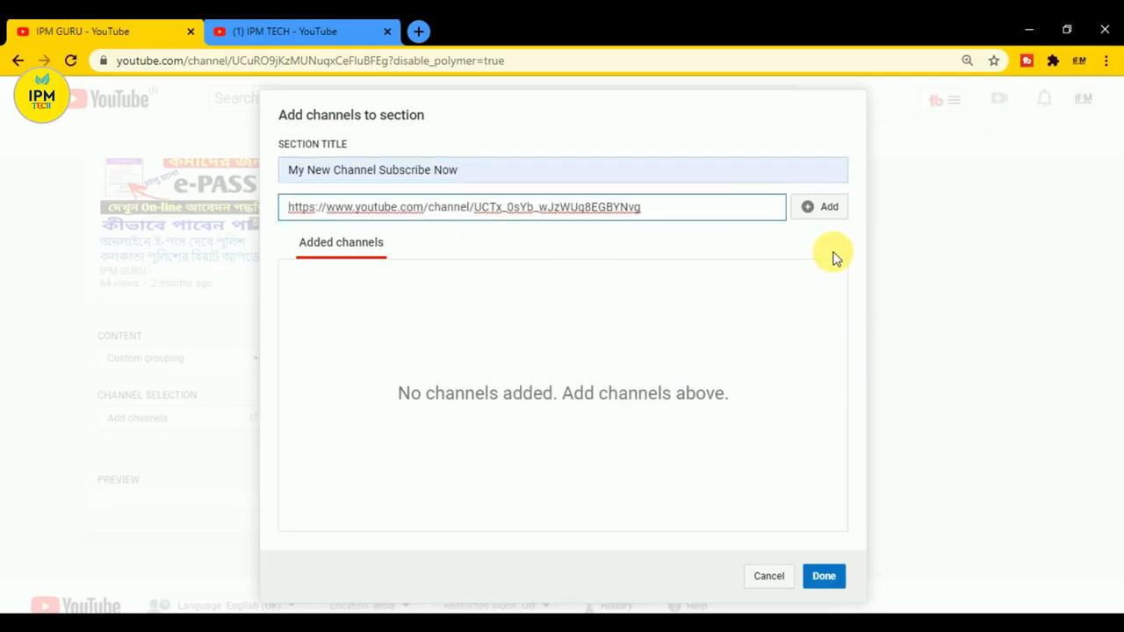
click(824, 215)
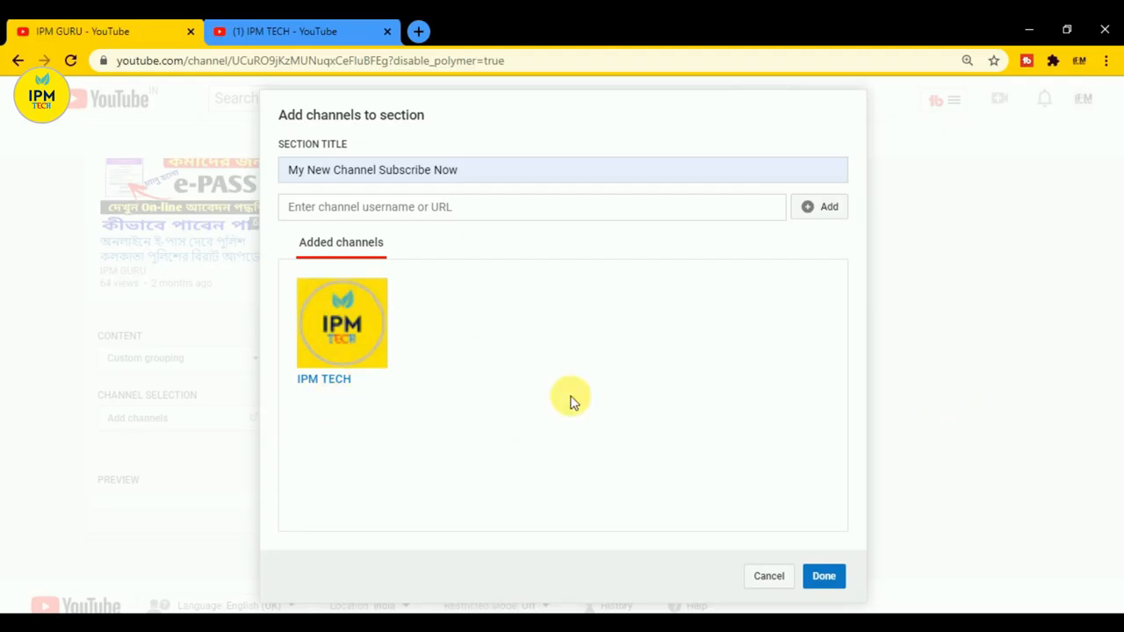
Step: Confirm the channel selection and save the new section with its horizontal row layout
click(832, 579)
scroll(913, 412, down, 3)
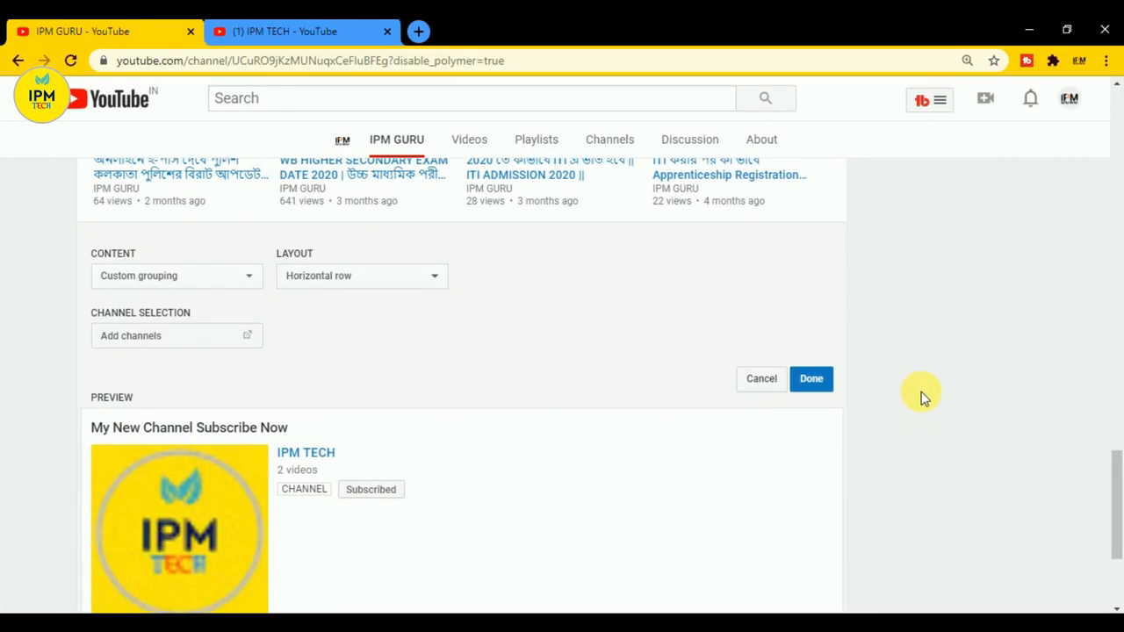
scroll(923, 402, up, 2)
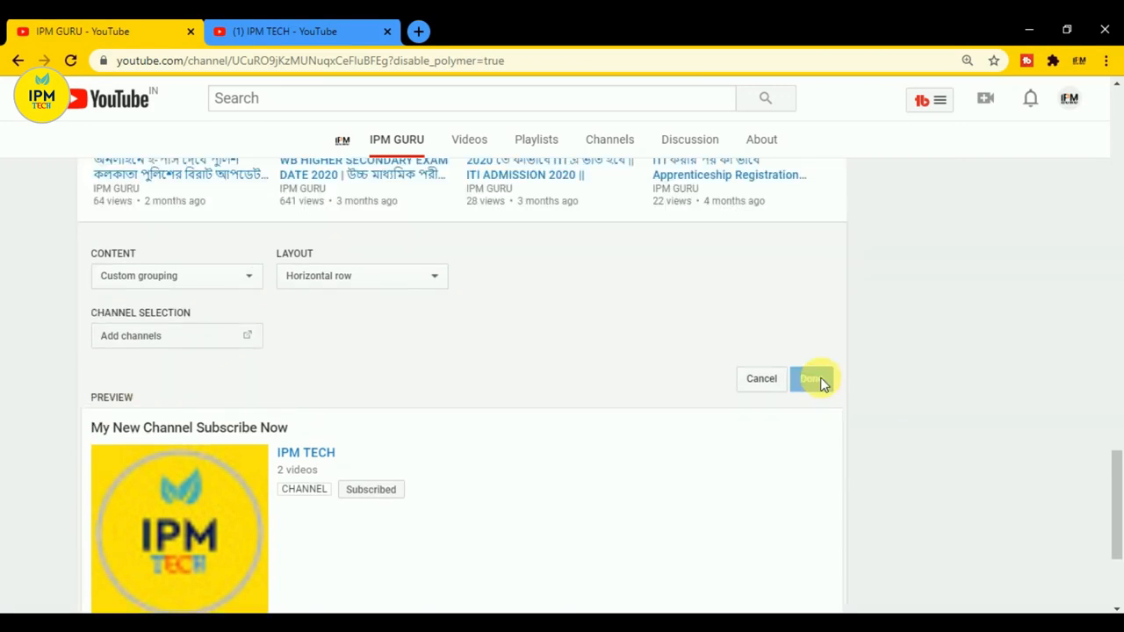
click(811, 378)
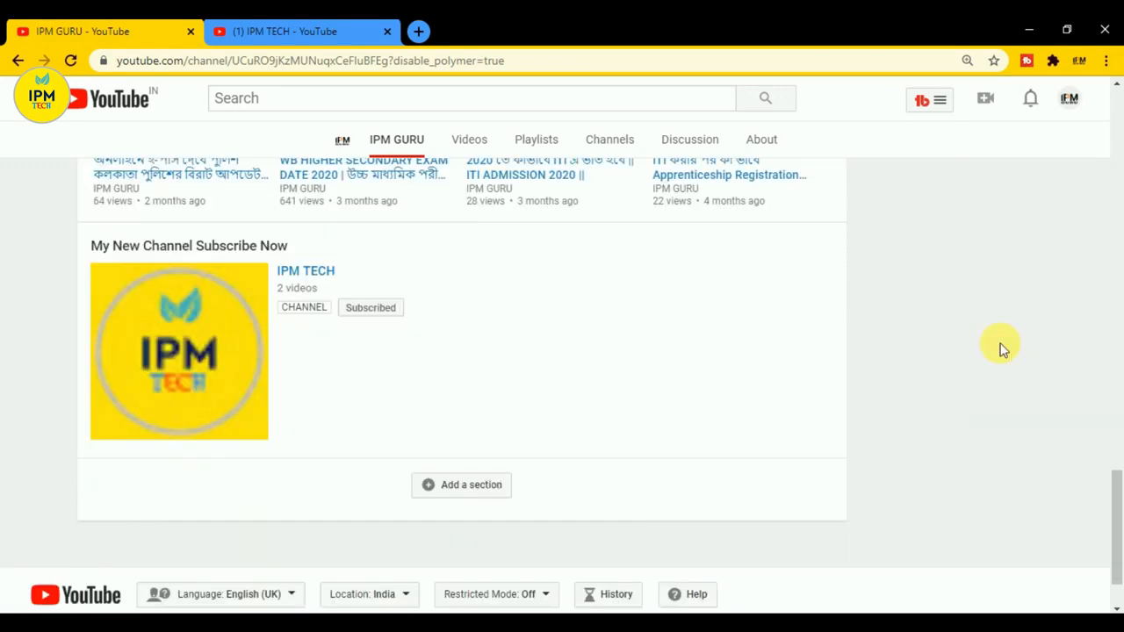
scroll(591, 349, up, 1)
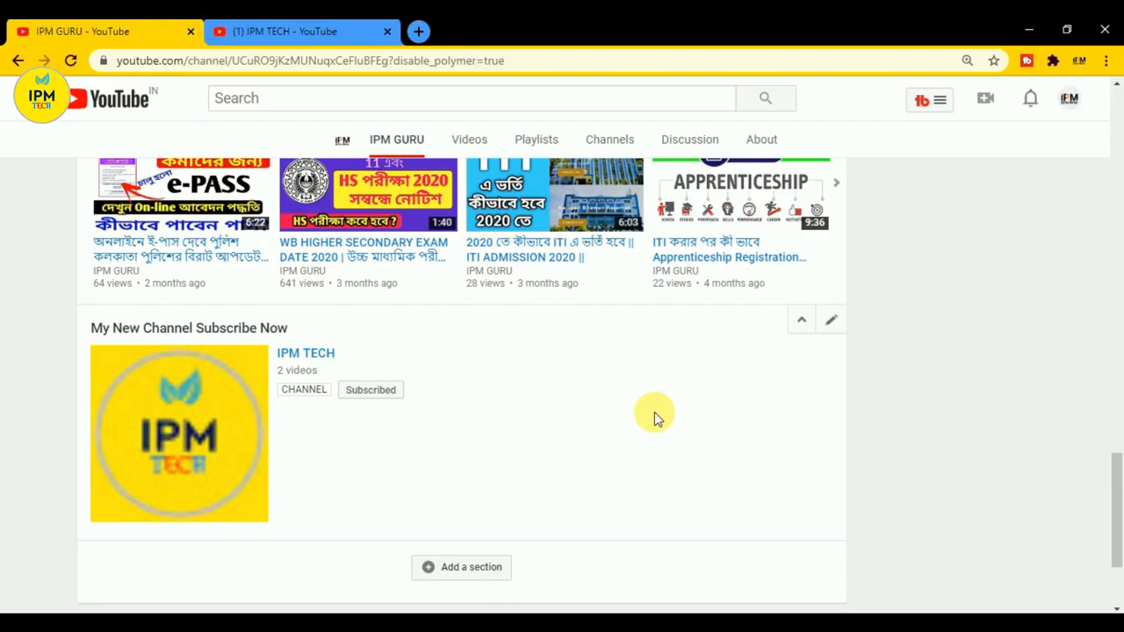
Step: Move the "My New Channel Subscribe Now" section up the channel's home page to directly below the Govt Of India section
click(807, 323)
scroll(803, 263, up, 3)
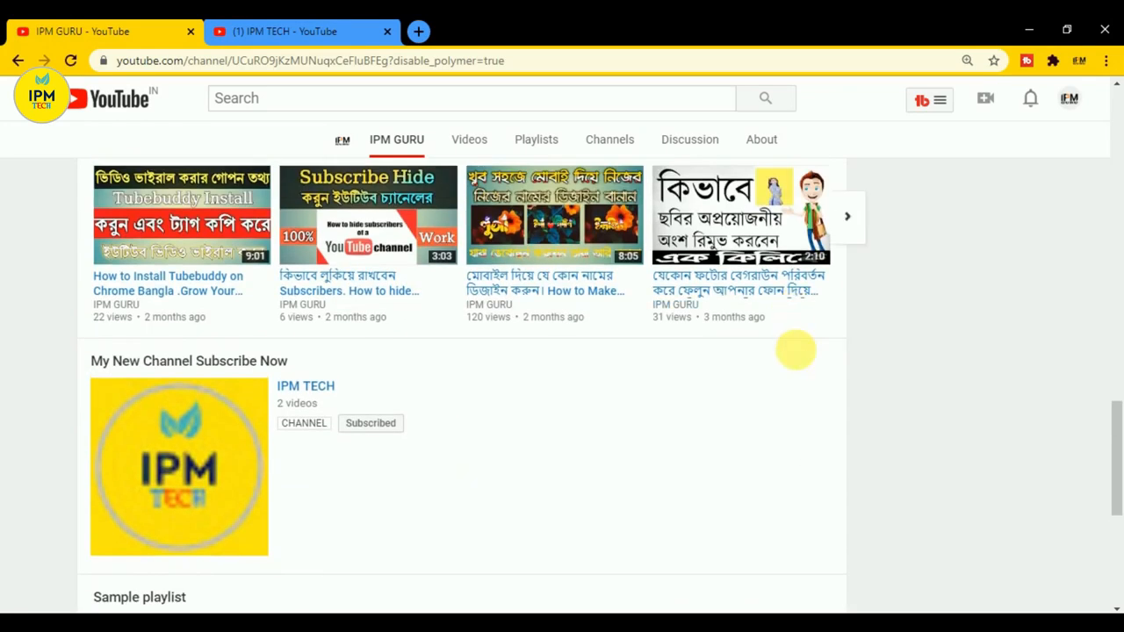
click(784, 358)
scroll(782, 378, up, 3)
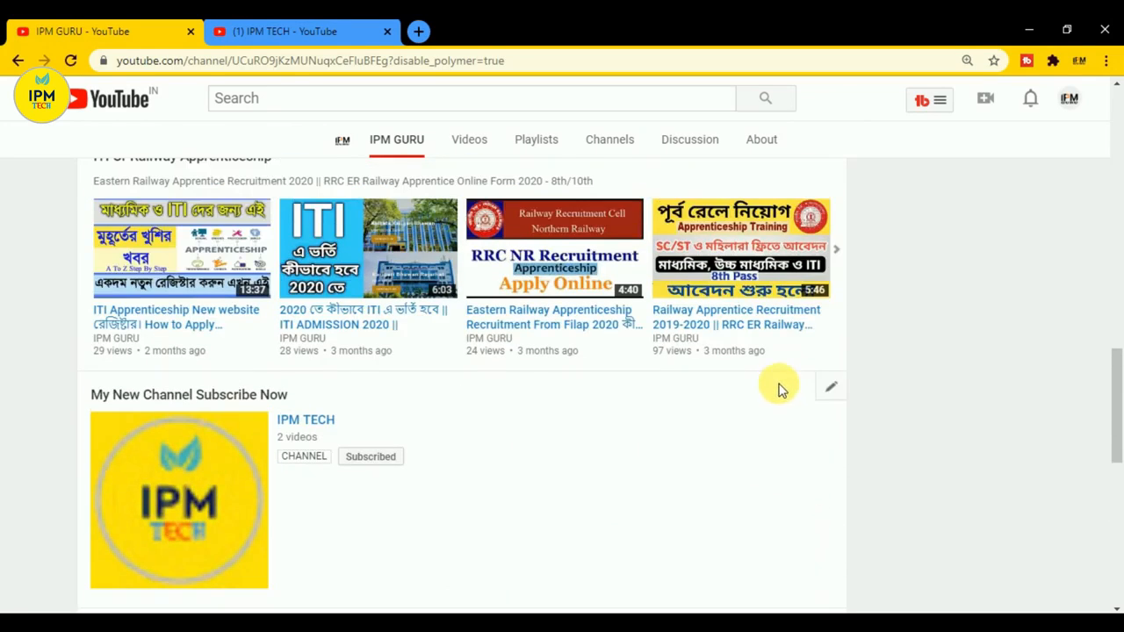
click(773, 390)
scroll(782, 378, up, 3)
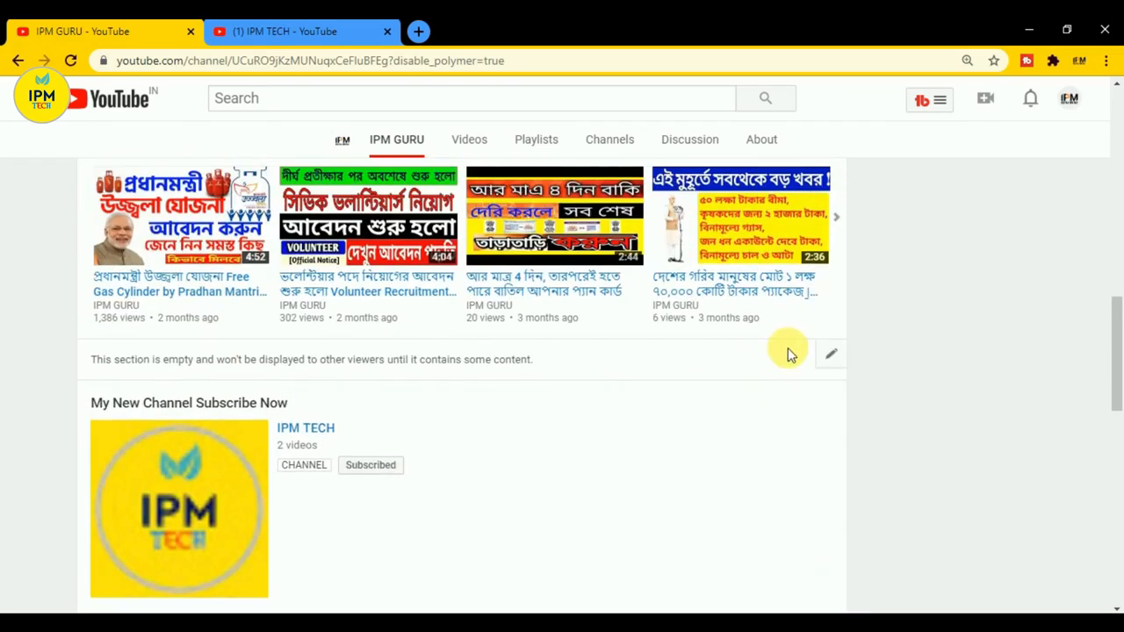
click(774, 356)
scroll(861, 377, up, 3)
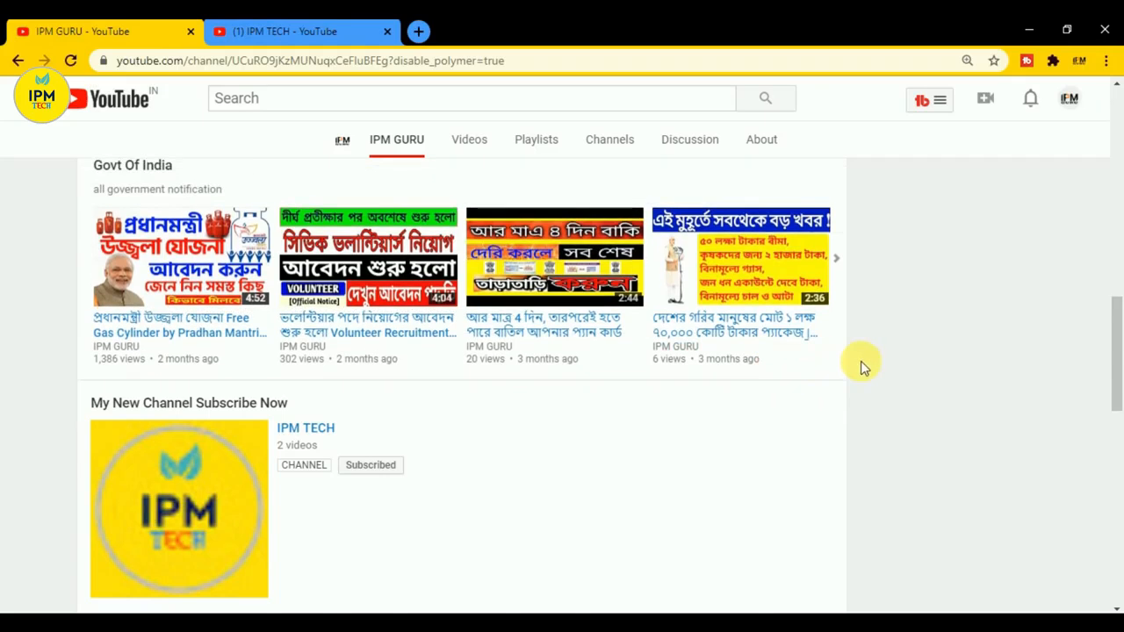
Step: Move the "My New Channel Subscribe Now" section up past Govt Of India, Popular uploads and Uploads, to directly below the featured video
scroll(817, 430, down, 2)
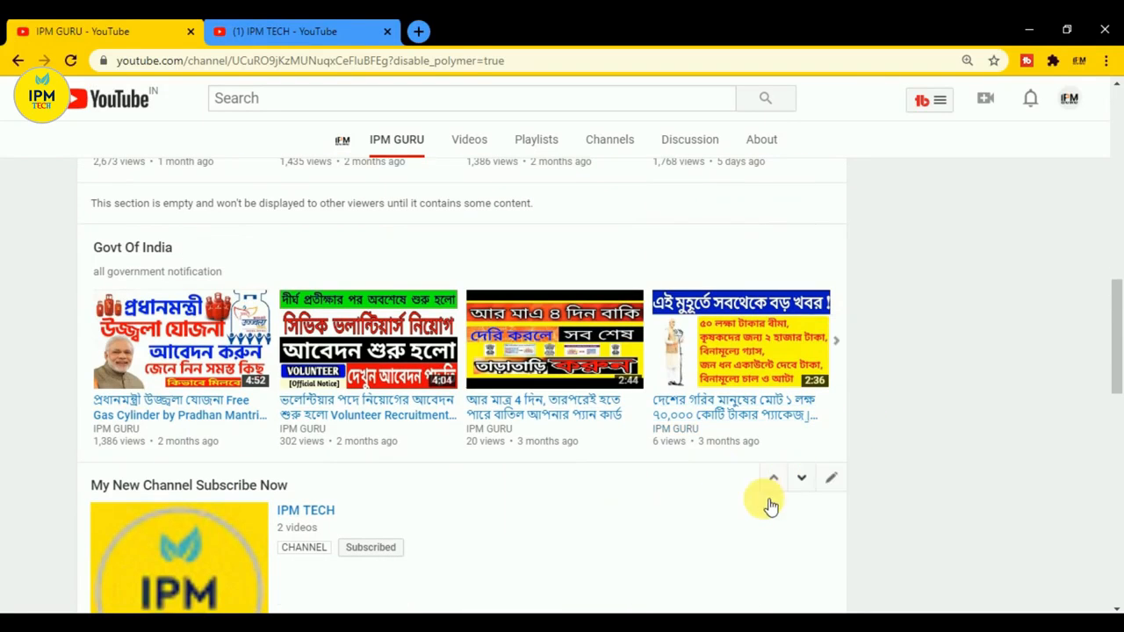
click(774, 478)
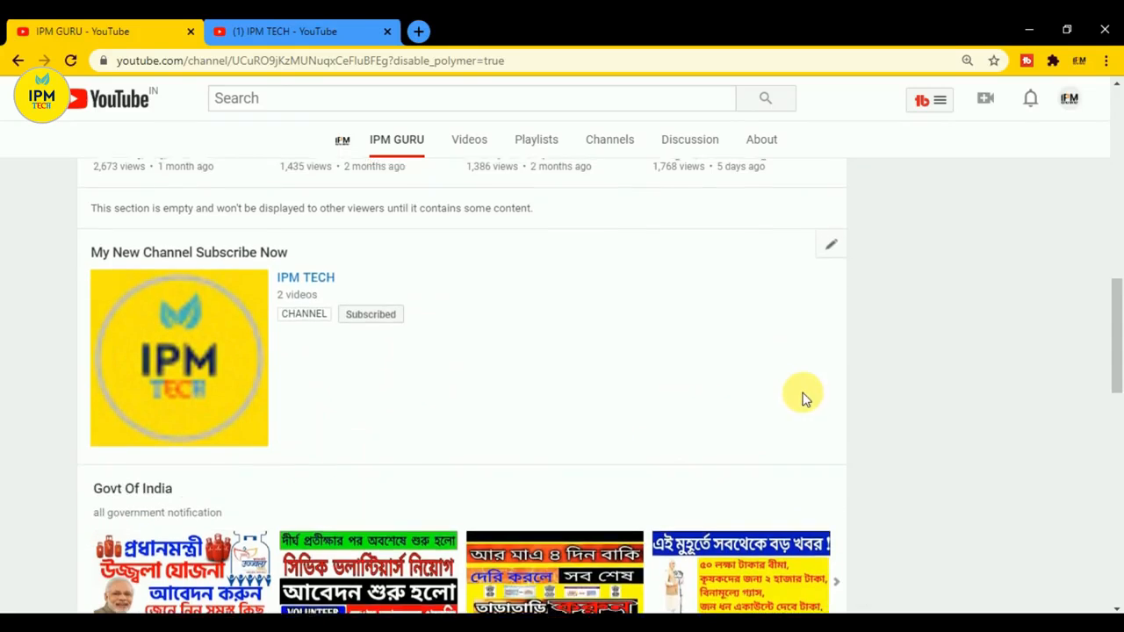
scroll(791, 439, up, 3)
click(775, 447)
scroll(869, 427, up, 2)
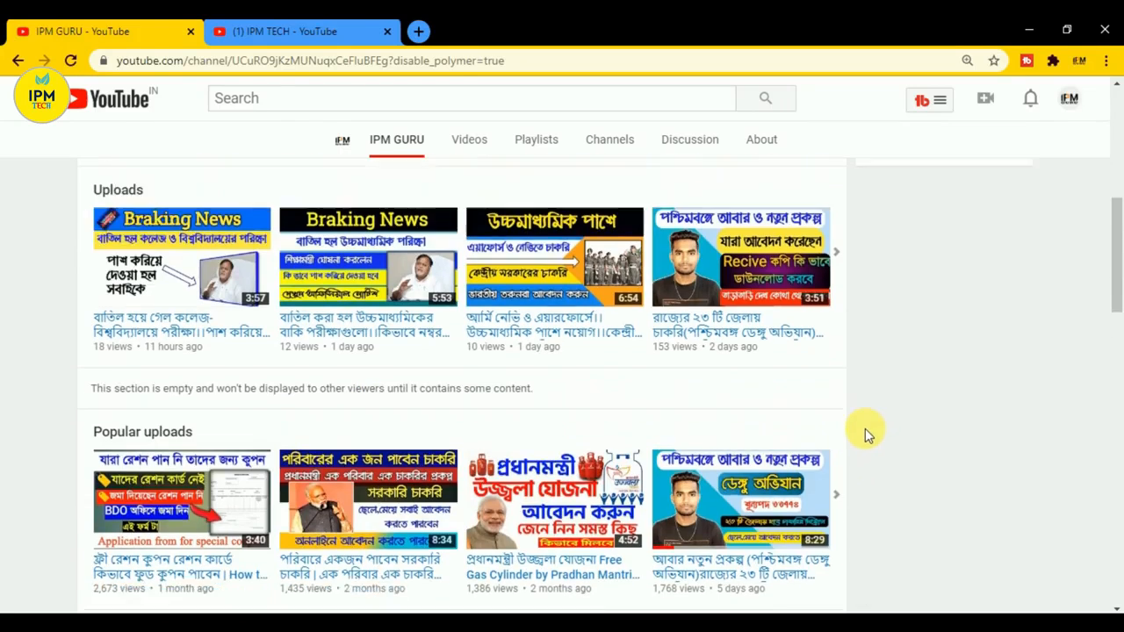
click(778, 449)
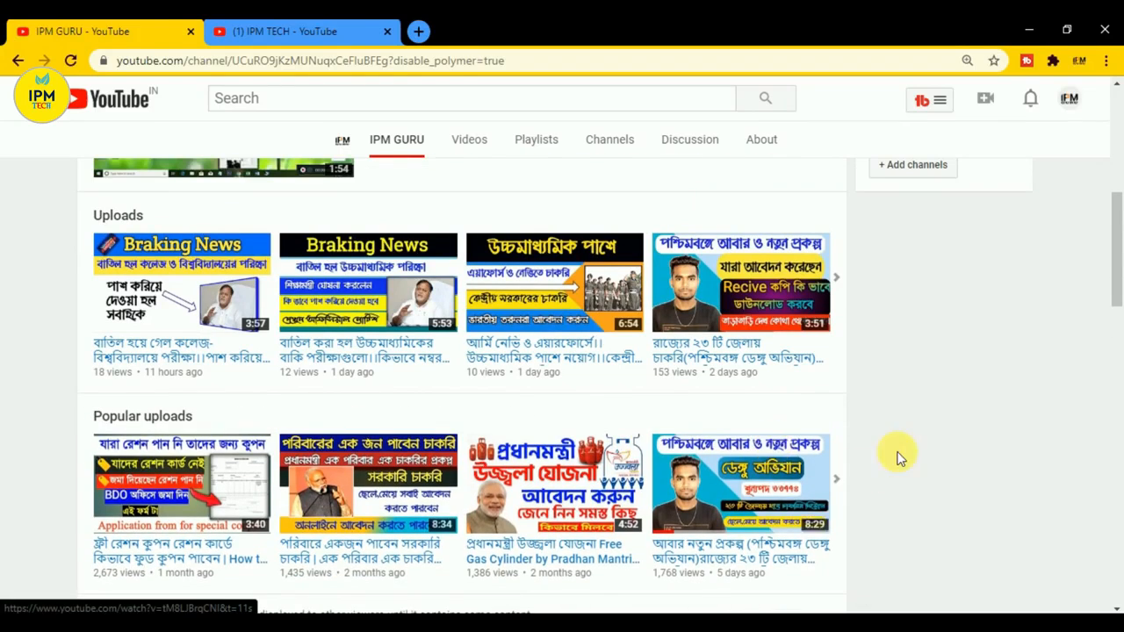
Step: Check the position of the "My New Channel Subscribe Now" section relative to the channel header, featured video and Uploads section
scroll(904, 468, up, 3)
scroll(896, 465, up, 3)
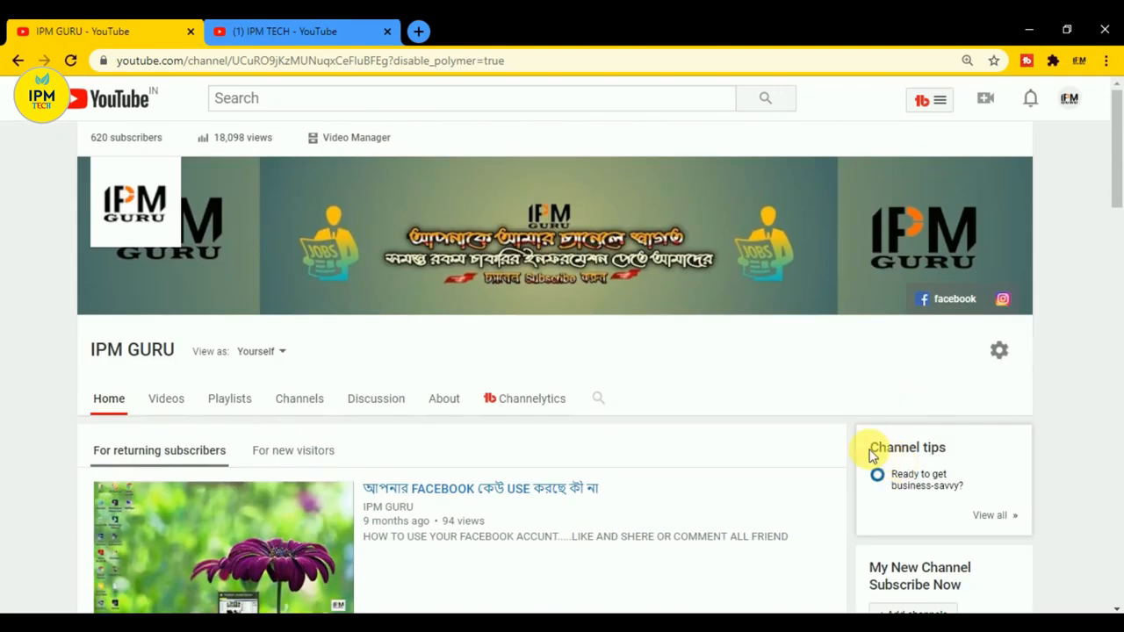
scroll(764, 400, down, 2)
scroll(735, 383, down, 4)
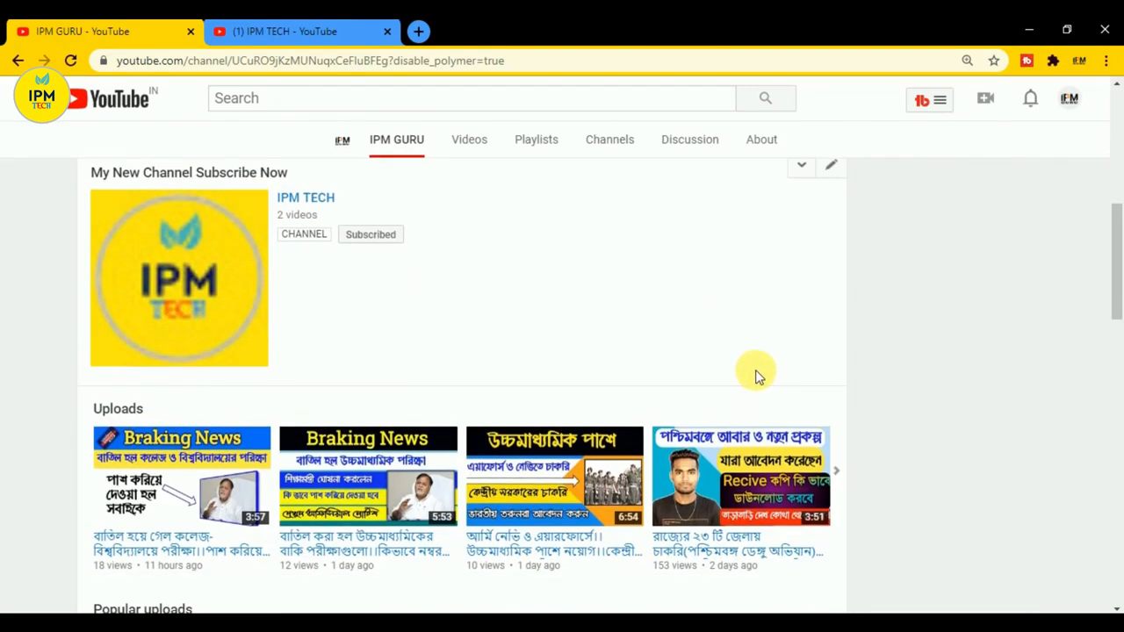
scroll(738, 378, up, 3)
scroll(712, 377, up, 3)
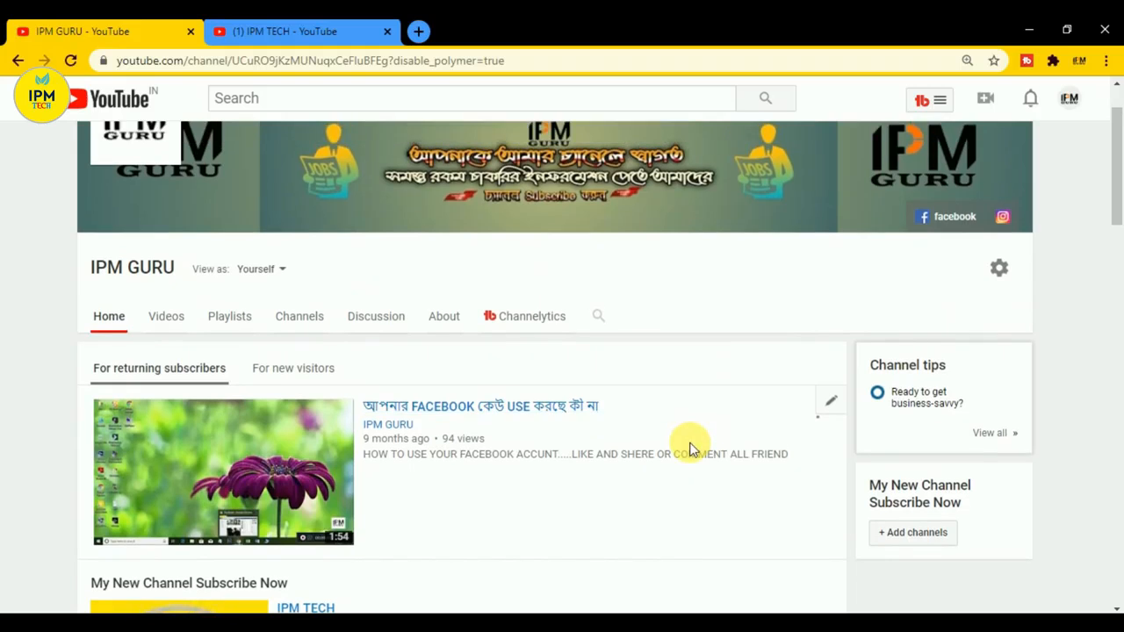
scroll(574, 394, down, 3)
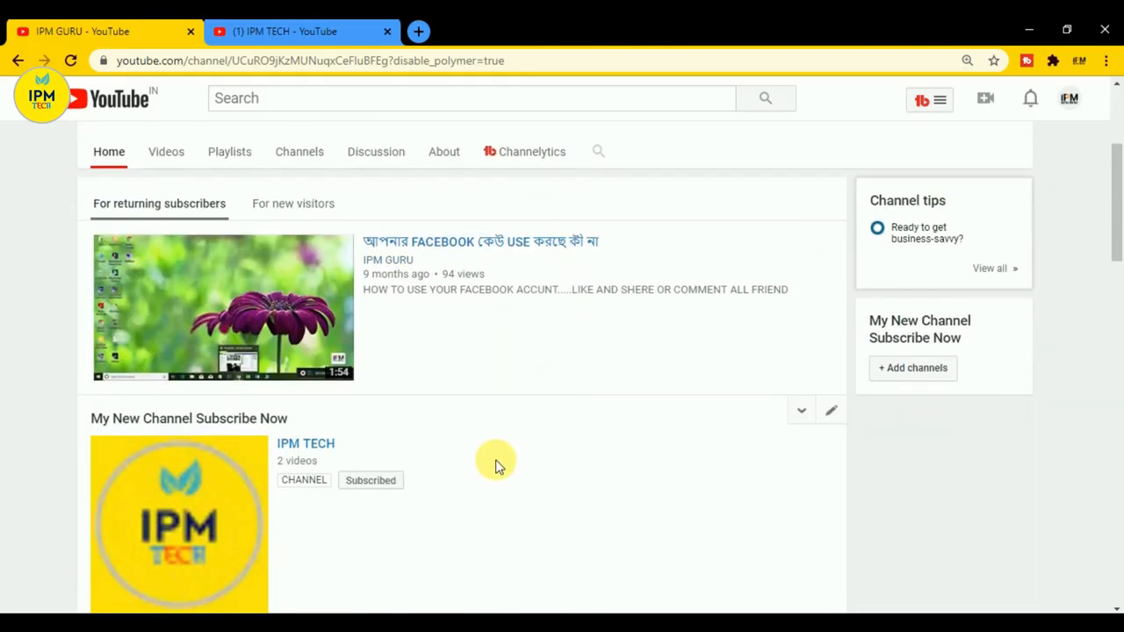
scroll(503, 459, down, 2)
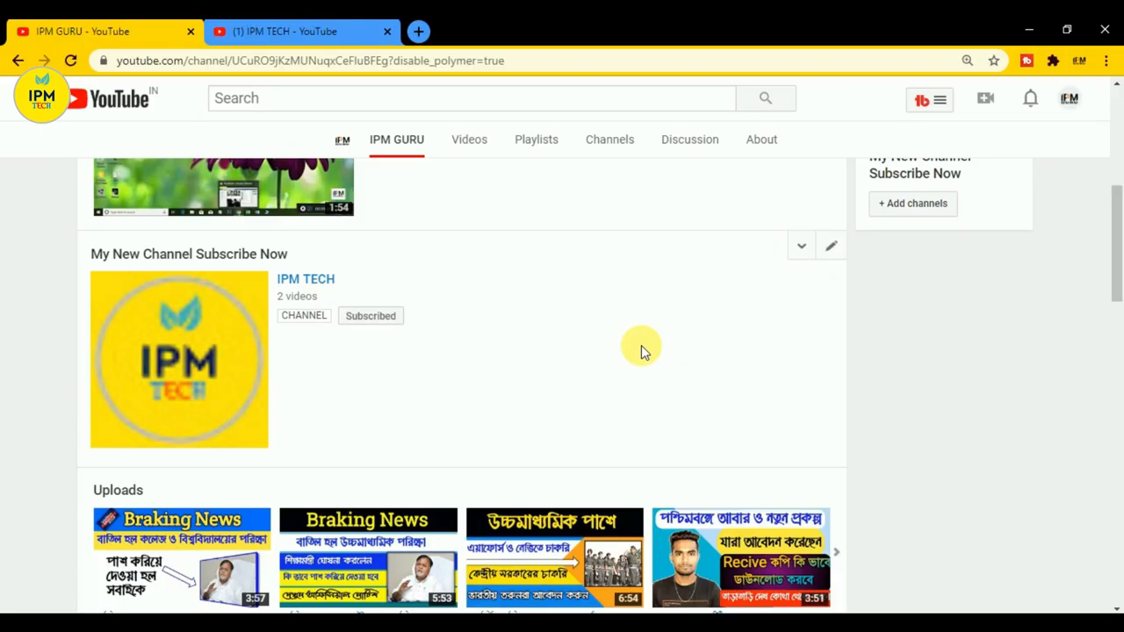
scroll(765, 359, up, 3)
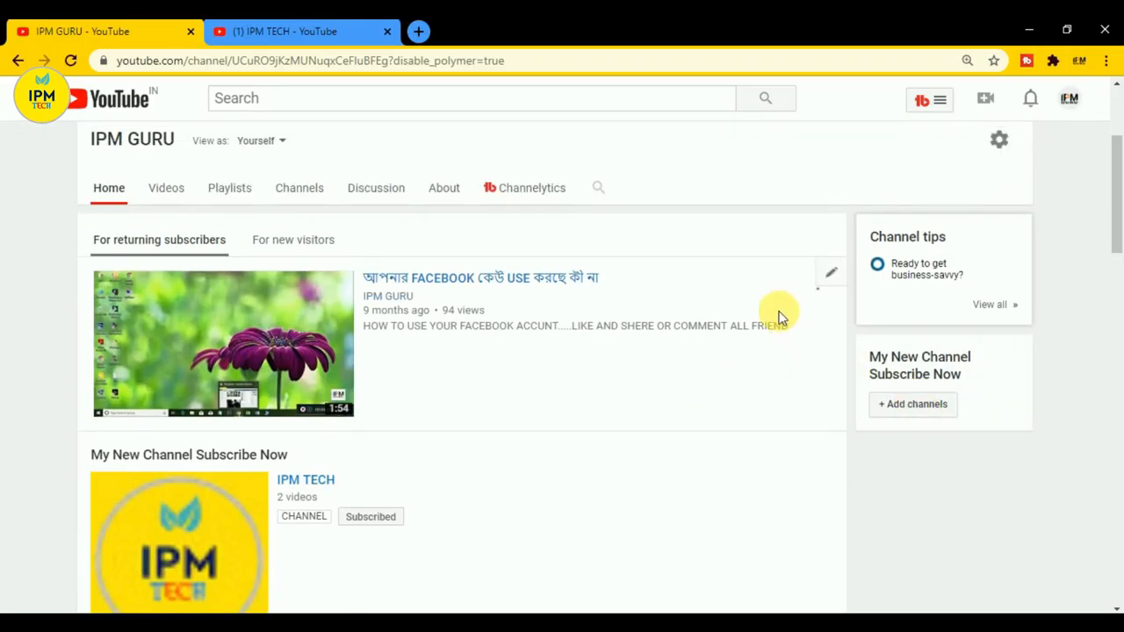
scroll(781, 319, up, 3)
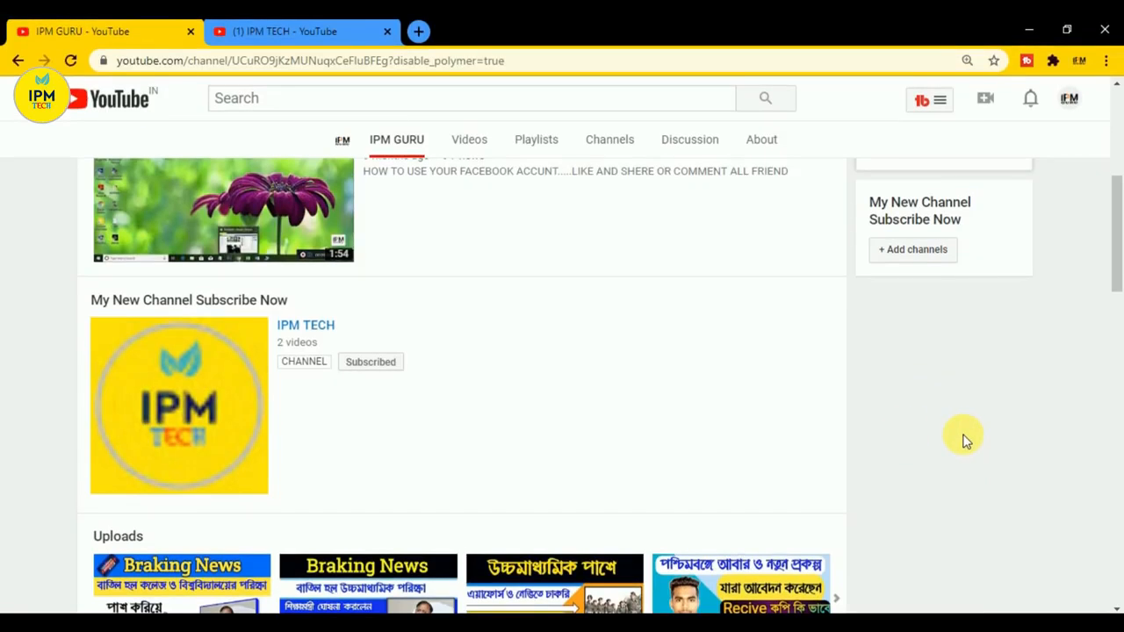
scroll(695, 417, up, 2)
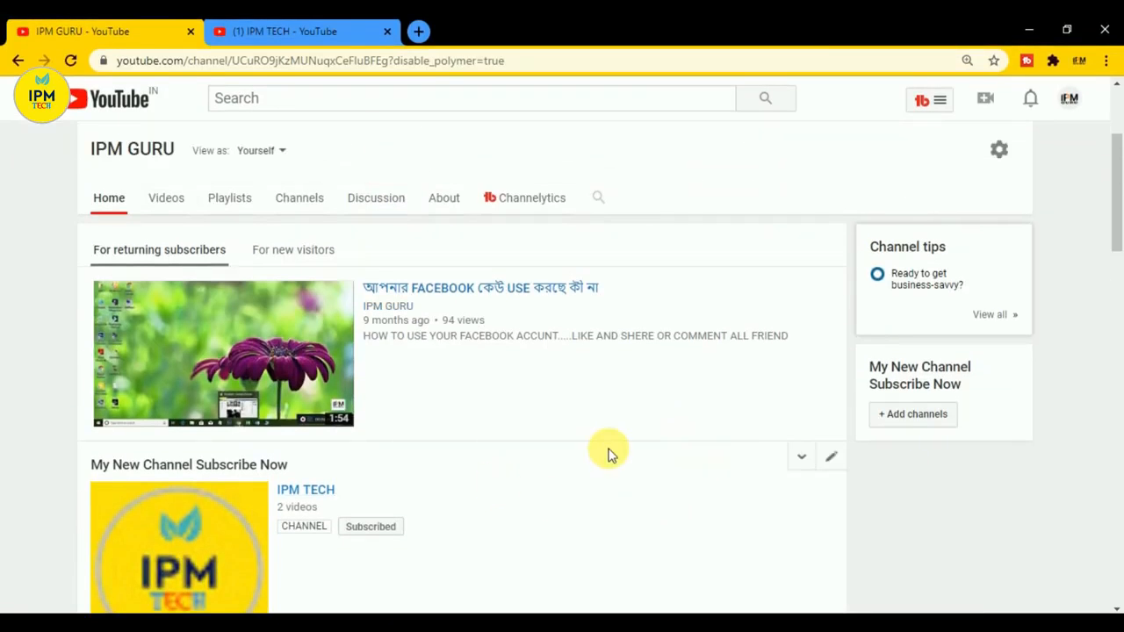
scroll(679, 465, up, 2)
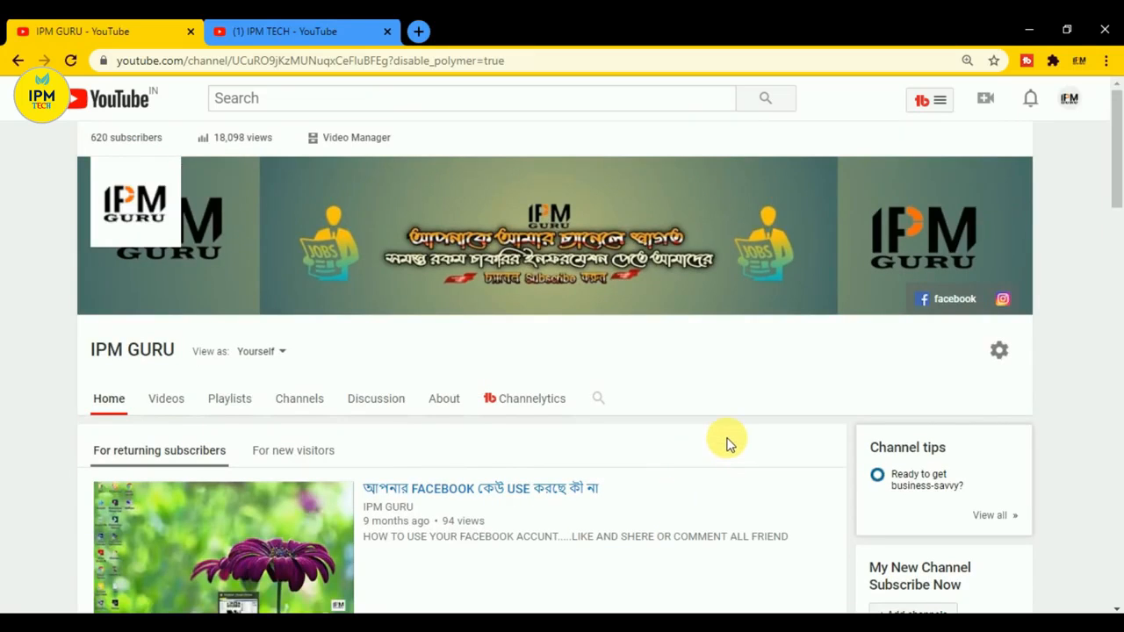
Step: Review the order of the home page sections from the channel header down to Govt Of India and back
scroll(726, 439, down, 8)
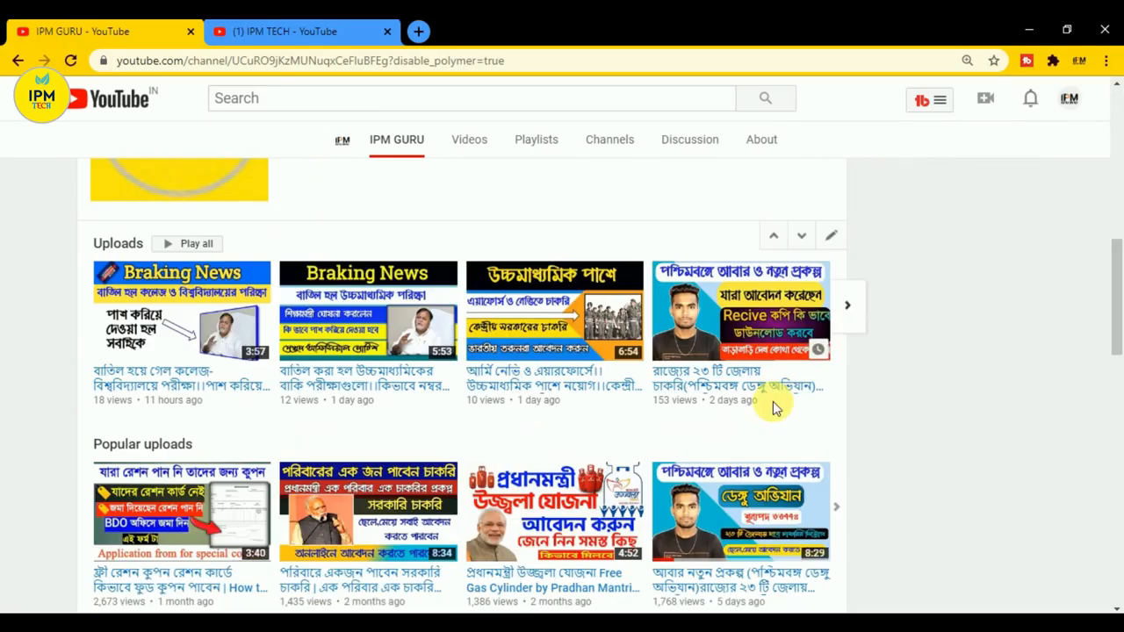
scroll(785, 395, down, 3)
scroll(764, 391, up, 10)
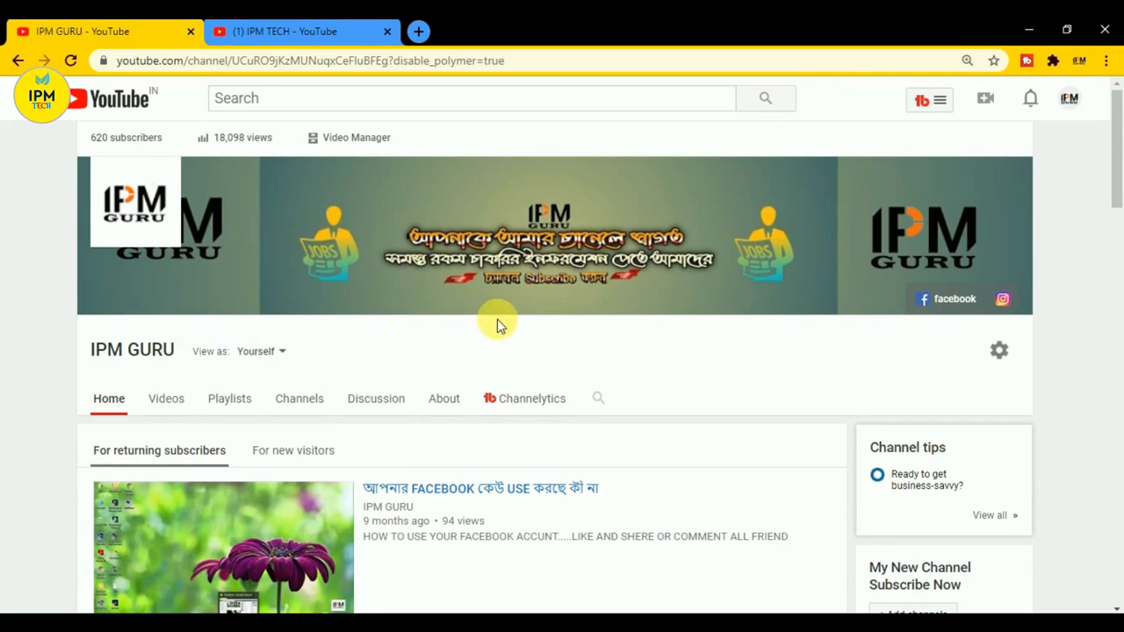
scroll(497, 322, down, 8)
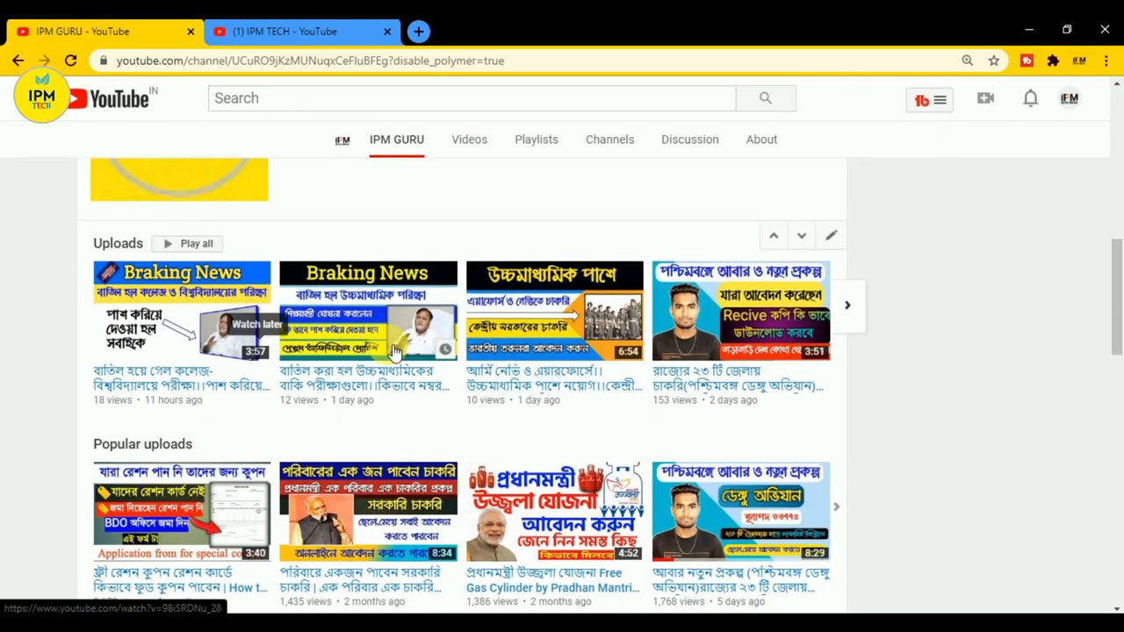
scroll(294, 343, down, 3)
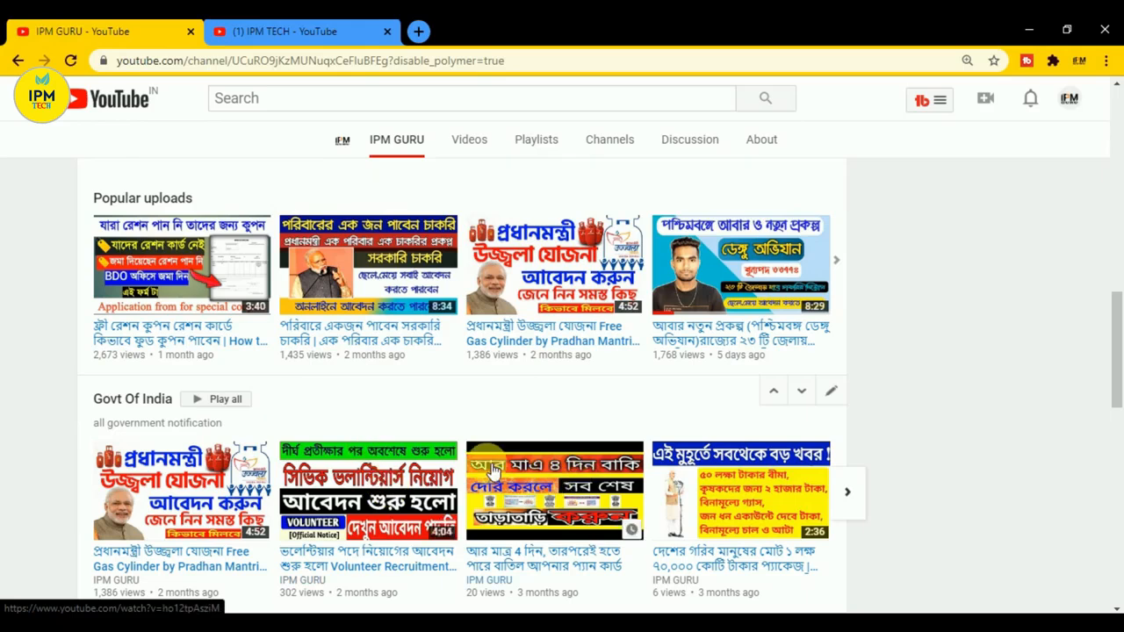
scroll(527, 474, down, 2)
scroll(553, 455, up, 8)
scroll(576, 451, up, 2)
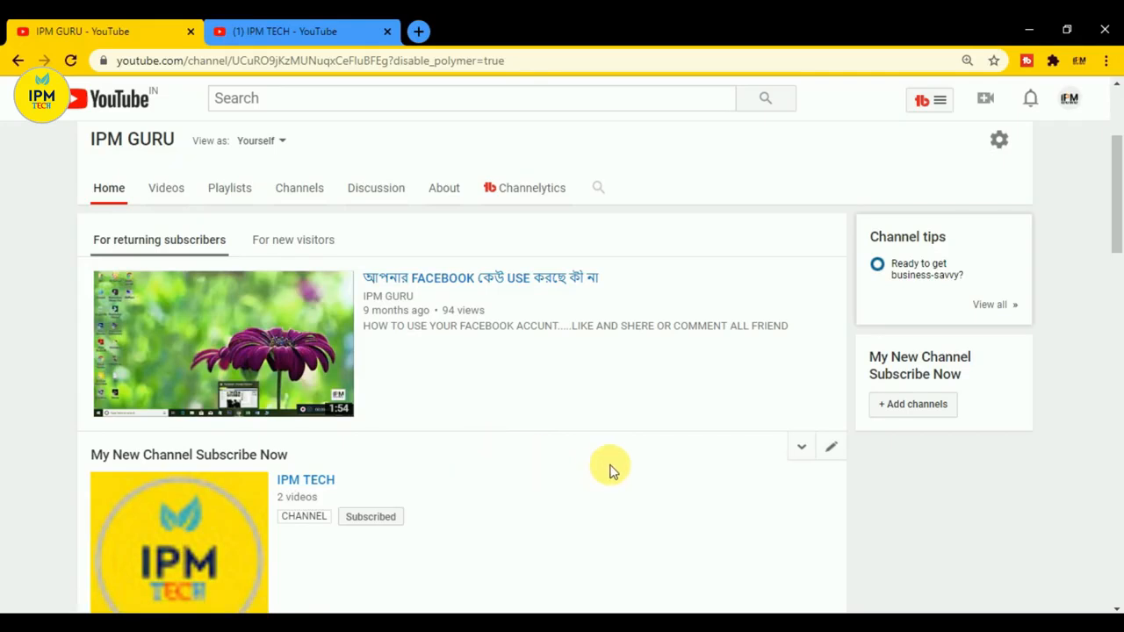
scroll(613, 472, up, 4)
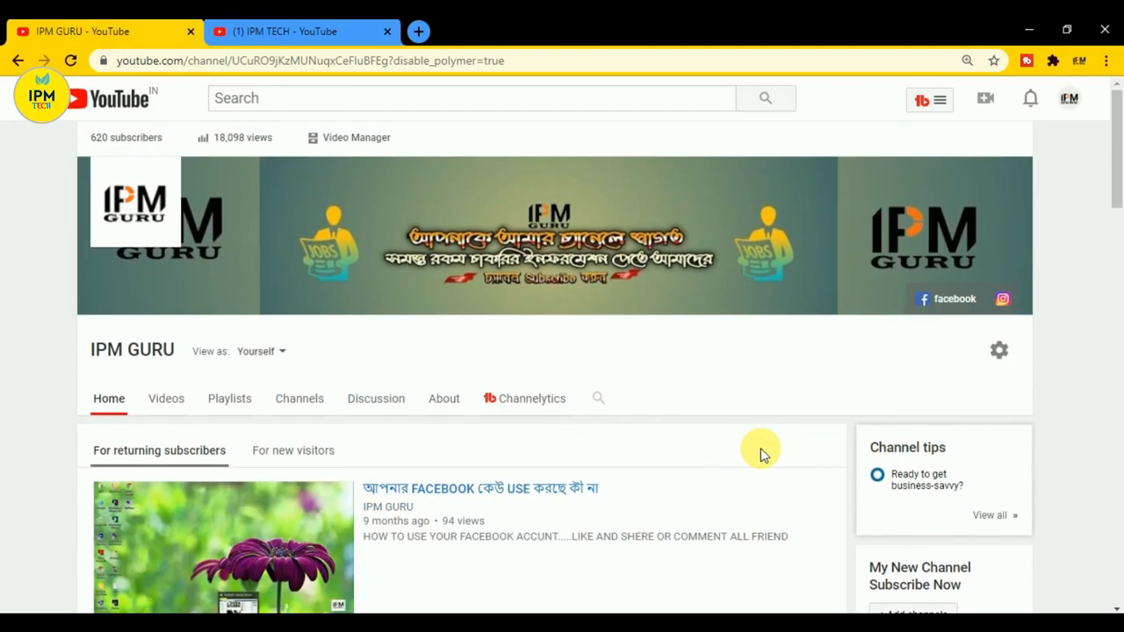